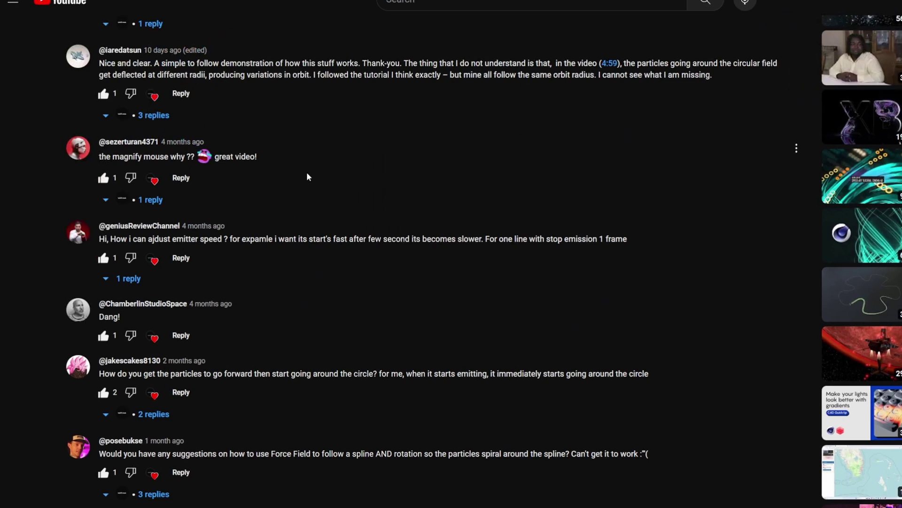
pyautogui.scroll(2, 307, 169)
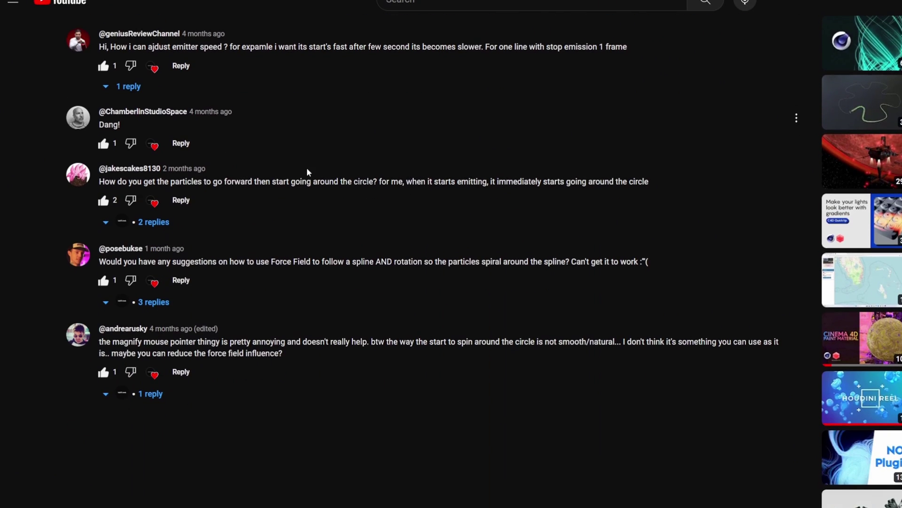
pyautogui.scroll(-2, 308, 172)
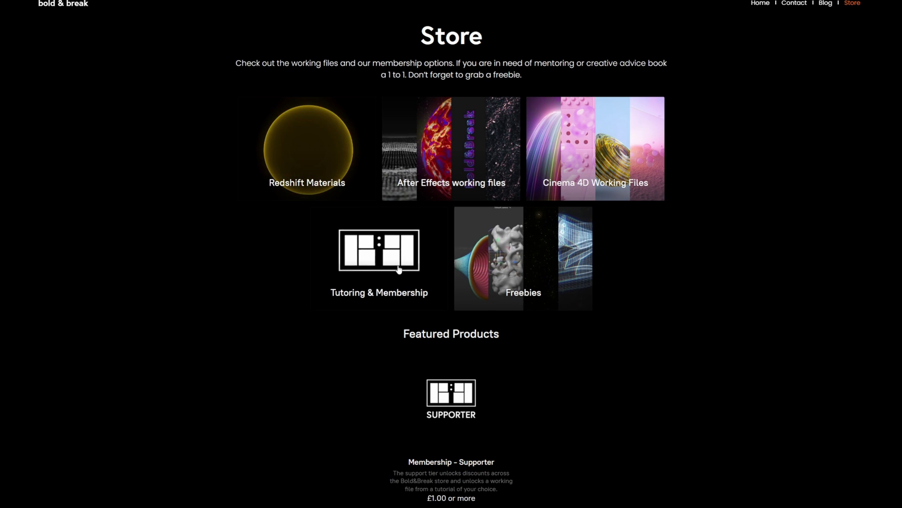
# Step: Open the Freebies category of the Bold & Break store and browse its free working files
pyautogui.click(513, 241)
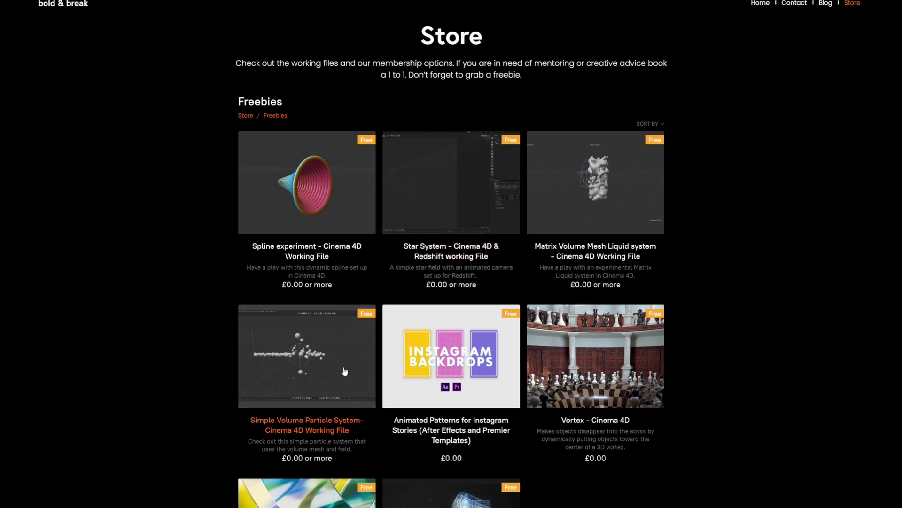
pyautogui.scroll(-4, 470, 282)
pyautogui.click(442, 326)
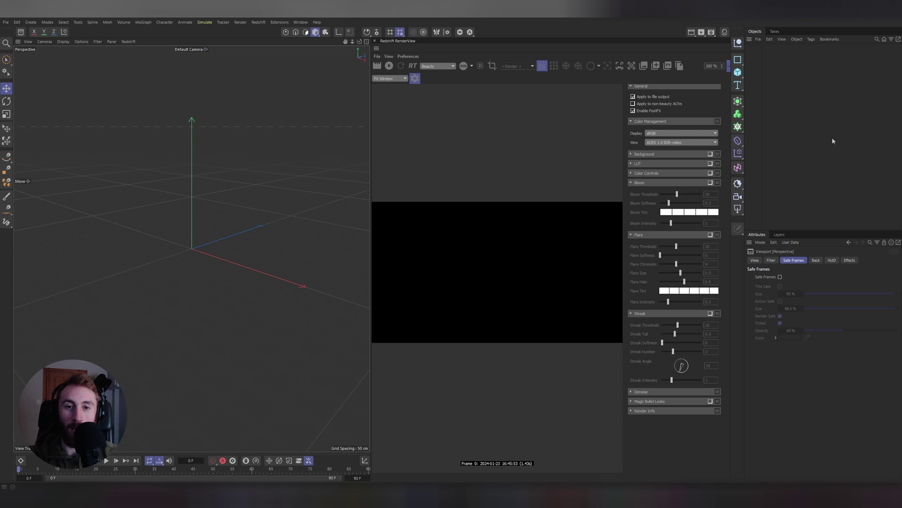
# Step: Add an Arc spline primitive to the scene
pyautogui.hotkey('shift', 'c')
pyautogui.write('ar')
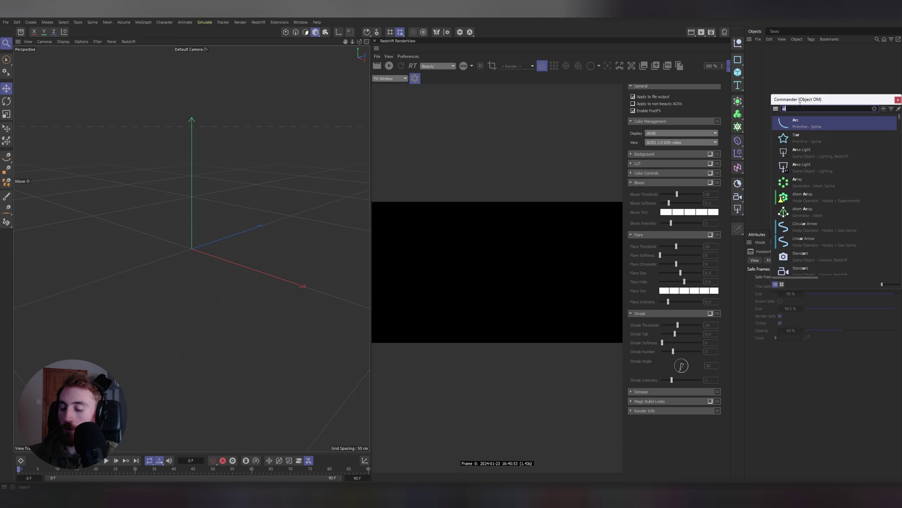
pyautogui.press('Return')
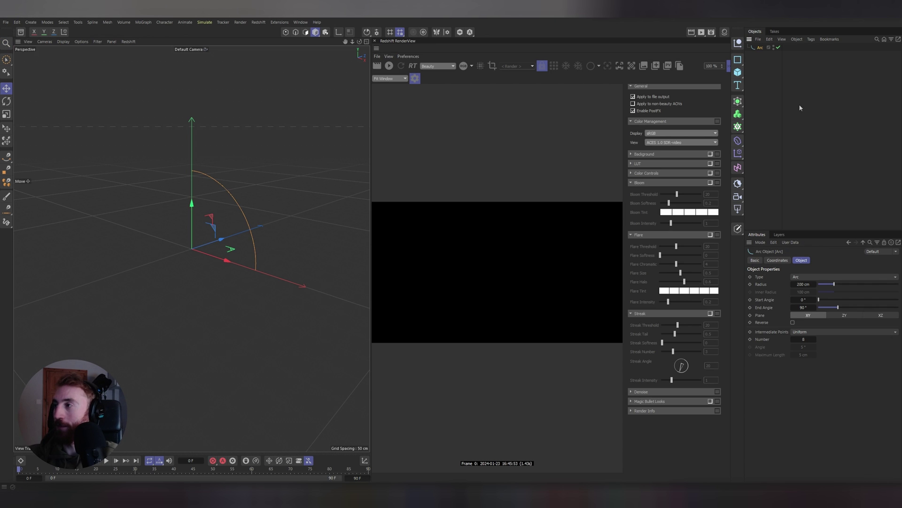
# Step: In the Front view, set the arc's start angle to 180° and its end angle to 0°
pyautogui.middleClick(152, 91)
pyautogui.middleClick(251, 340)
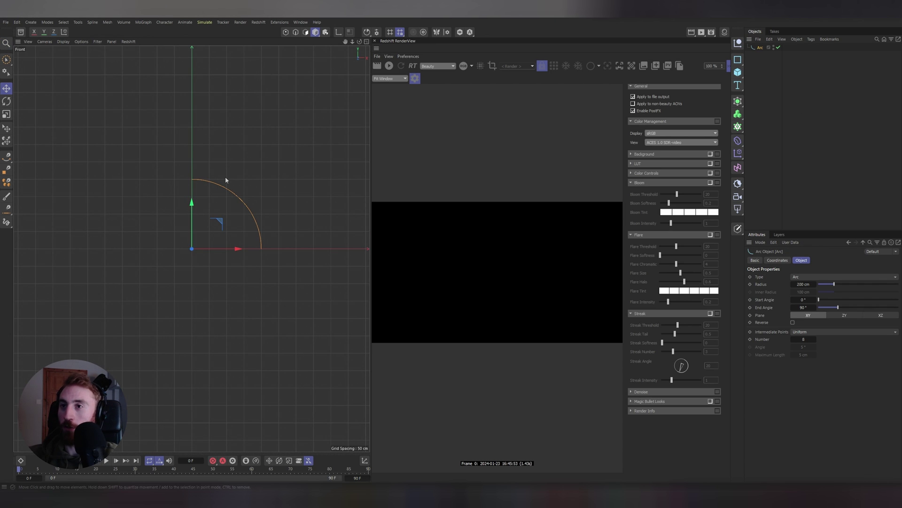
pyautogui.click(807, 299)
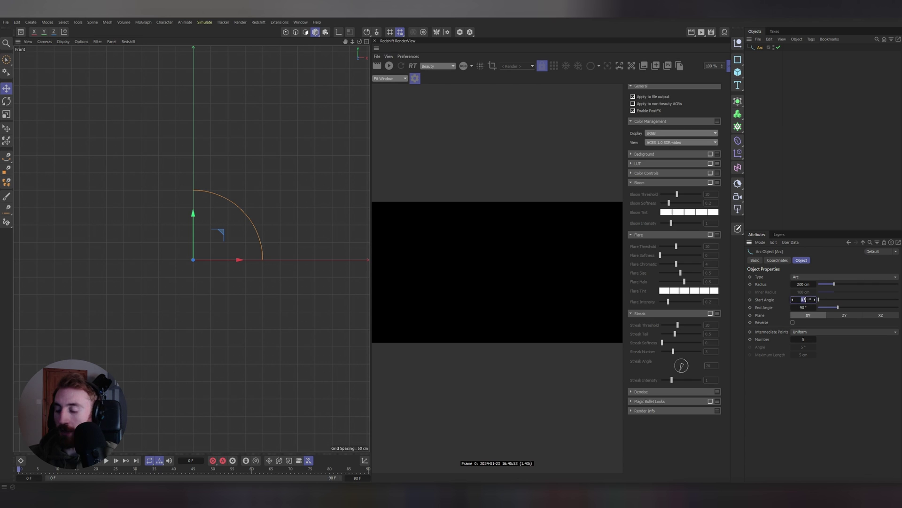
pyautogui.write('180')
pyautogui.press('Return')
pyautogui.click(805, 308)
pyautogui.write('0')
pyautogui.press('Return')
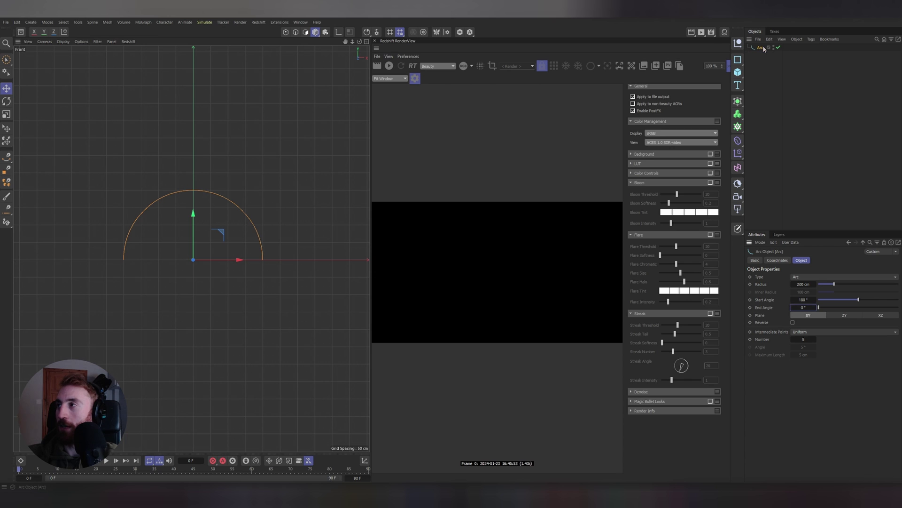
# Step: Make the arc editable and extend its left end with two further Spline Pen points to form a long, nearly flat tail
pyautogui.press('c')
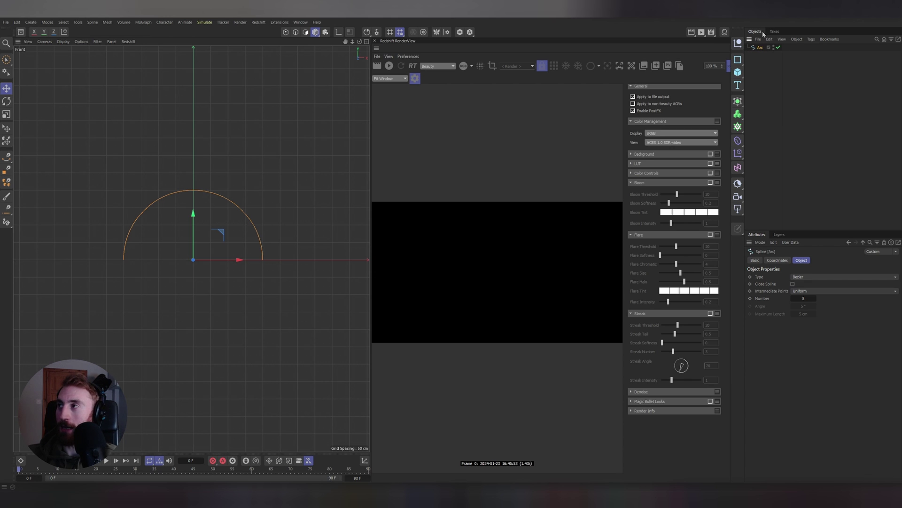
pyautogui.click(9, 157)
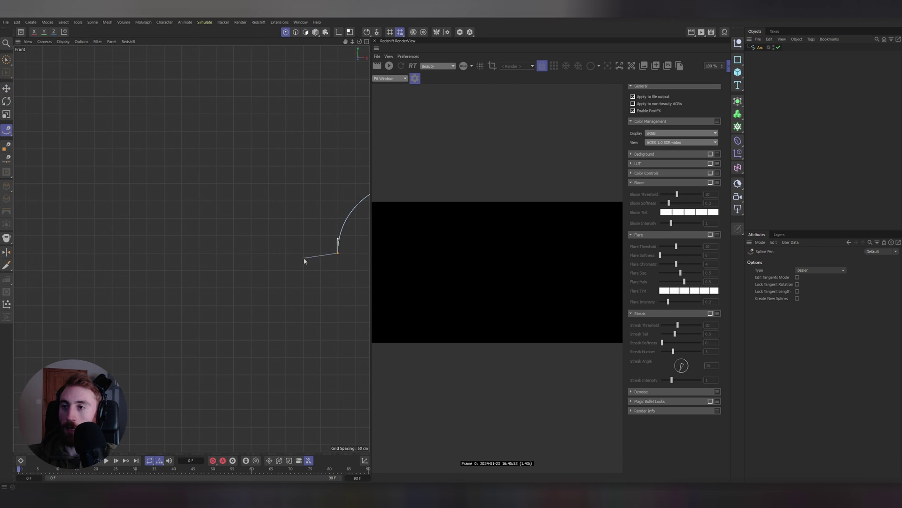
pyautogui.moveTo(263, 265); pyautogui.dragTo(222, 266)
pyautogui.keyDown('alt'); pyautogui.moveTo(105, 254); pyautogui.dragTo(239, 235, button='middle'); pyautogui.keyUp('alt')
pyautogui.keyDown('alt'); pyautogui.moveTo(300, 239); pyautogui.dragTo(109, 243, button='middle'); pyautogui.keyUp('alt')
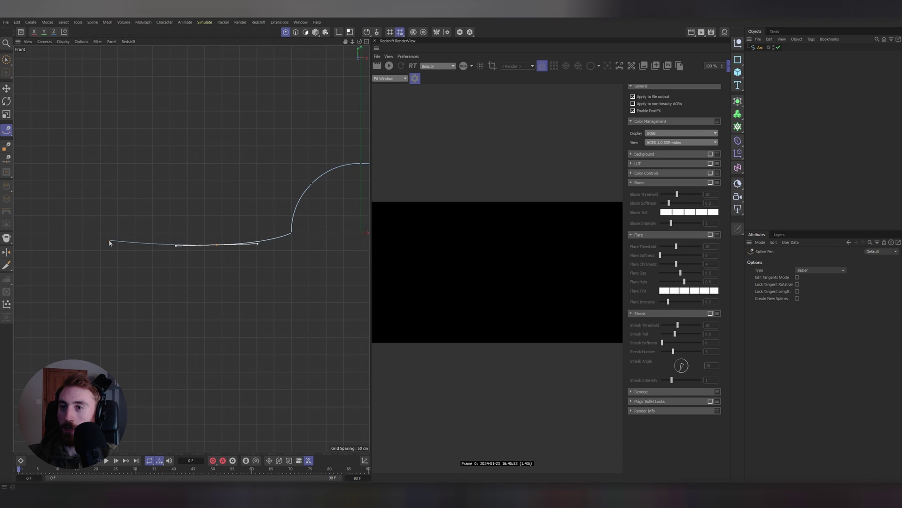
pyautogui.click(109, 243)
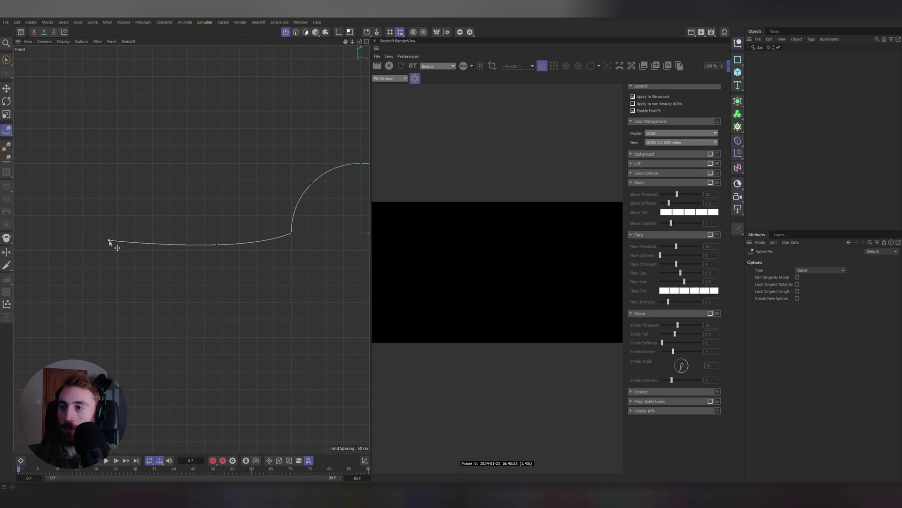
# Step: Adjust the tangents where the tail meets the arc's left end so the curve rises smoothly into the hump
pyautogui.click(7, 91)
pyautogui.keyDown('alt'); pyautogui.moveTo(300, 230); pyautogui.dragTo(218, 232, button='middle'); pyautogui.keyUp('alt')
pyautogui.click(229, 185)
pyautogui.moveTo(256, 210); pyautogui.dragTo(232, 236)
pyautogui.click(264, 220)
pyautogui.click(217, 233)
pyautogui.click(205, 216)
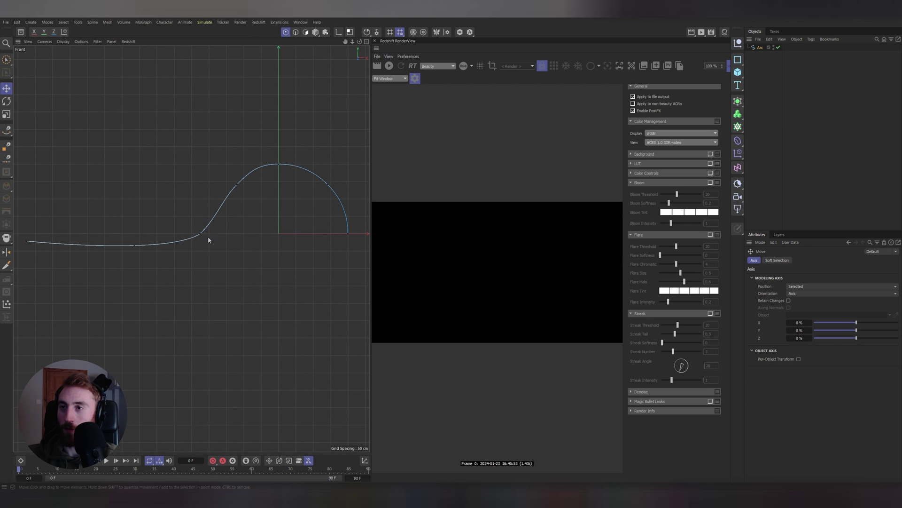
# Step: Angle the tangent of the spline's right end point so the curve flares outward at its foot
pyautogui.click(348, 232)
pyautogui.keyDown('alt'); pyautogui.moveTo(322, 258); pyautogui.dragTo(232, 256, button='middle'); pyautogui.keyUp('alt')
pyautogui.moveTo(302, 233)
pyautogui.mouseDown()
pyautogui.moveTo(336, 234)
pyautogui.moveTo(289, 228)
pyautogui.mouseUp()
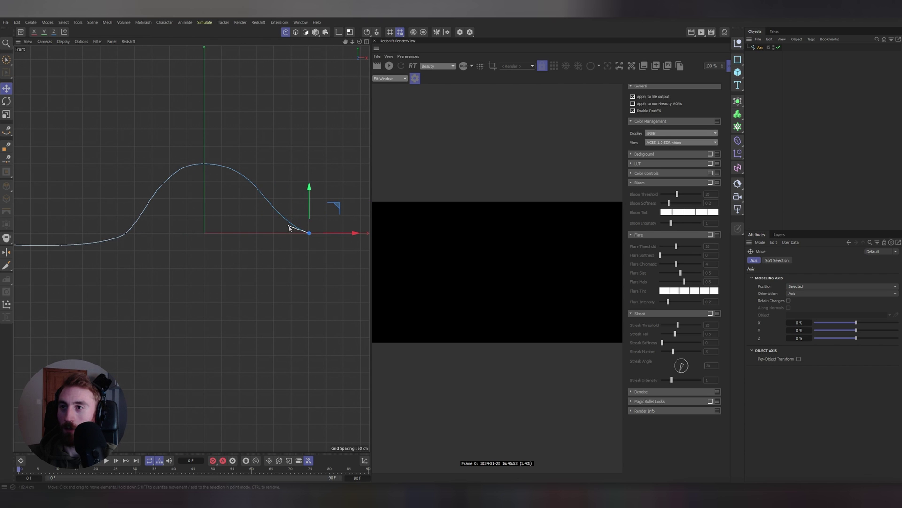
# Step: Refine the spline's peak and left slope points to smooth the hump
pyautogui.click(162, 185)
pyautogui.click(205, 164)
pyautogui.moveTo(205, 145); pyautogui.dragTo(205, 141)
pyautogui.click(163, 185)
pyautogui.moveTo(162, 184); pyautogui.dragTo(171, 177)
pyautogui.click(94, 165)
# Step: Add a MoSpline in Spline mode and assign the Arc as its source spline, working in the Perspective view
pyautogui.keyDown('alt'); pyautogui.moveTo(95, 165); pyautogui.dragTo(130, 171, button='middle'); pyautogui.keyUp('alt')
pyautogui.middleClick(130, 172)
pyautogui.middleClick(61, 121)
pyautogui.keyDown('alt'); pyautogui.moveTo(119, 151); pyautogui.dragTo(240, 188); pyautogui.keyUp('alt')
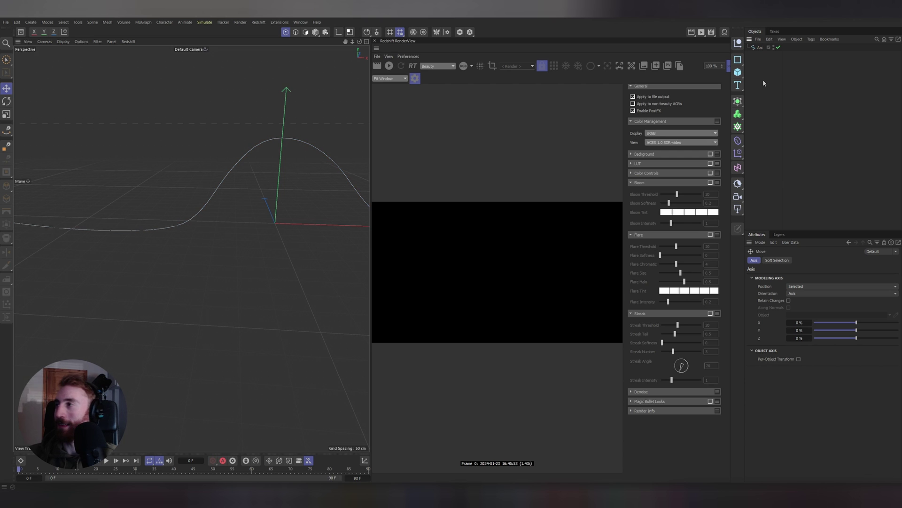
pyautogui.hotkey('shift', 'c')
pyautogui.write('mo')
pyautogui.press('Return')
pyautogui.click(837, 278)
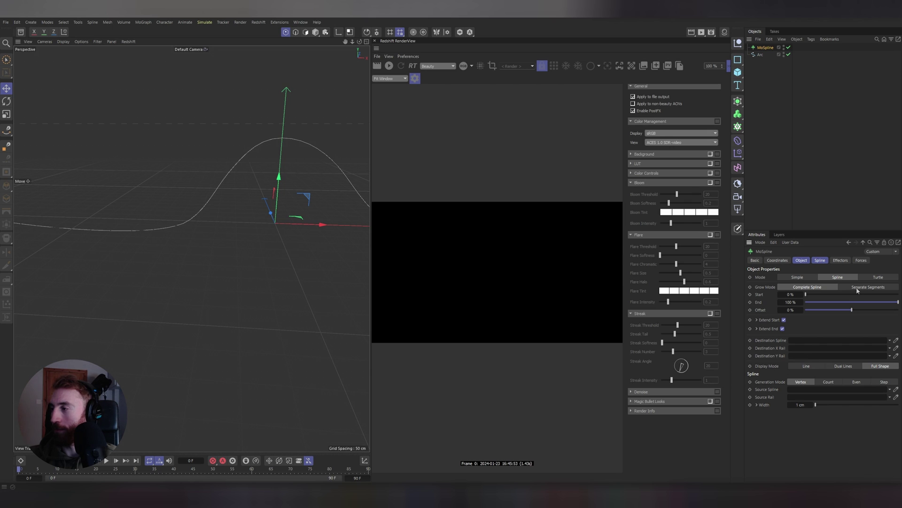
pyautogui.moveTo(760, 55); pyautogui.dragTo(802, 390)
pyautogui.click(801, 134)
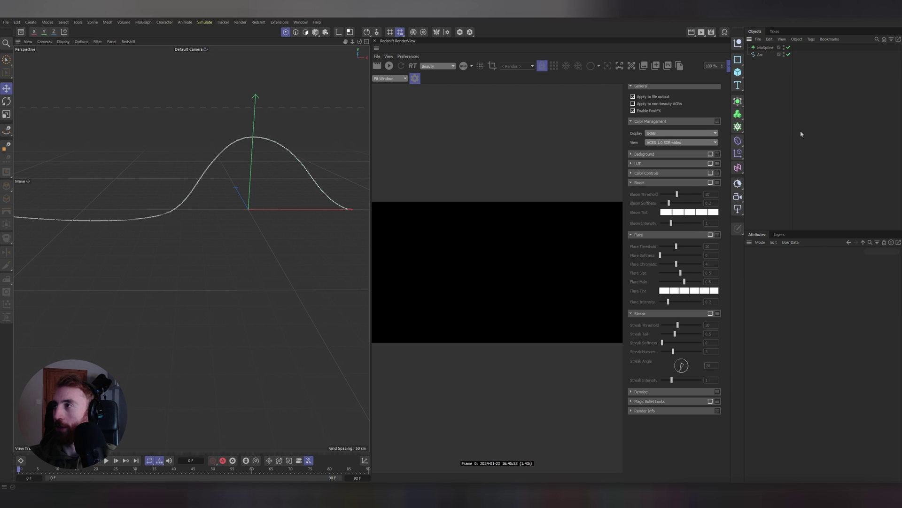
# Step: Add a MoGraph Cloner as the parent of the Arc spline
pyautogui.hotkey('shift', 'c')
pyautogui.write('mosp')
pyautogui.write('clone')
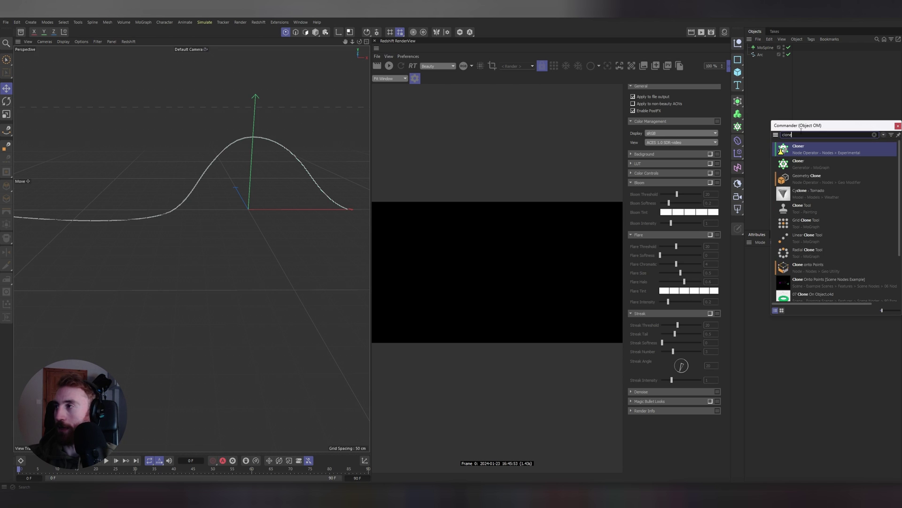
pyautogui.hotkey('alt', 'Return')
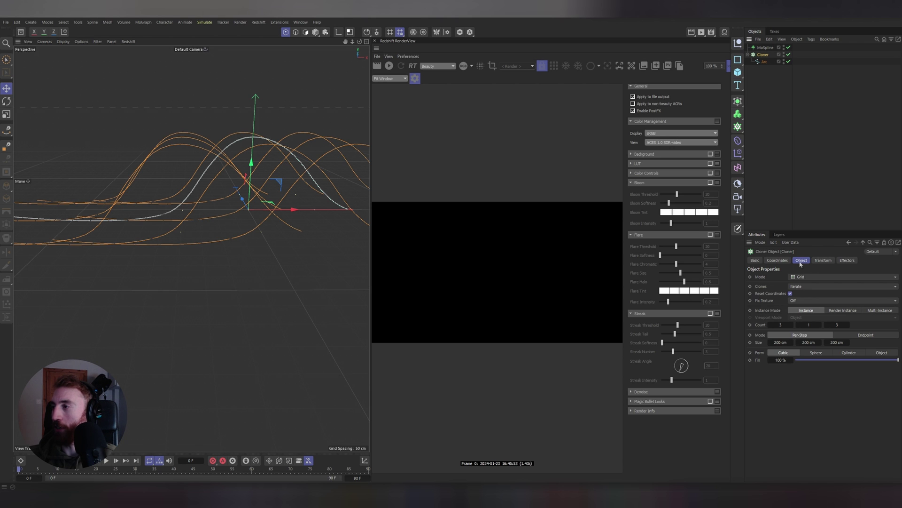
# Step: Set the Cloner to Linear mode with a count of 10, a Y offset of 0 cm and a Z offset of 10 cm
pyautogui.click(815, 279)
pyautogui.click(809, 295)
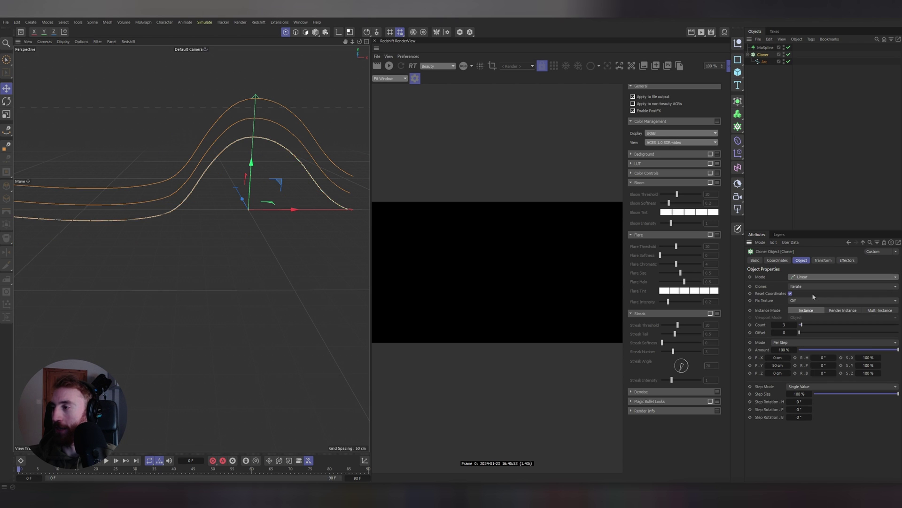
pyautogui.doubleClick(777, 365)
pyautogui.write('0')
pyautogui.press('Return')
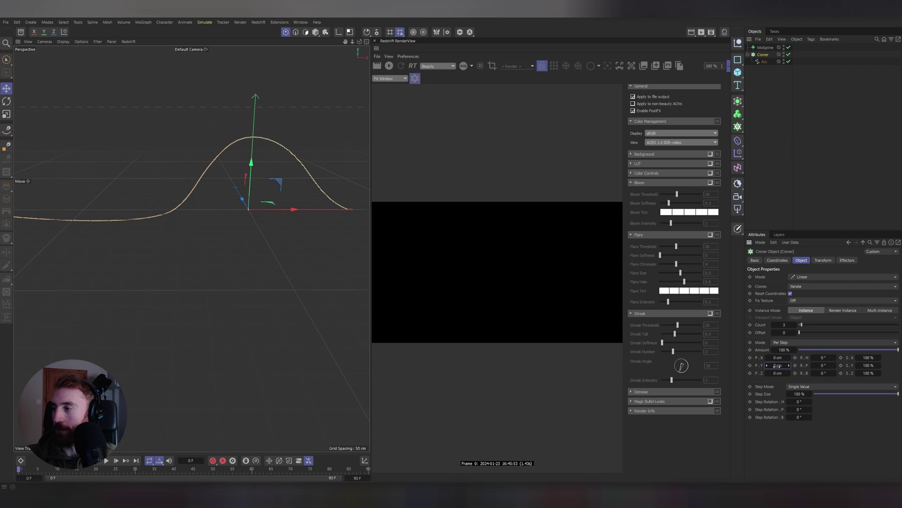
pyautogui.moveTo(777, 373); pyautogui.dragTo(779, 373)
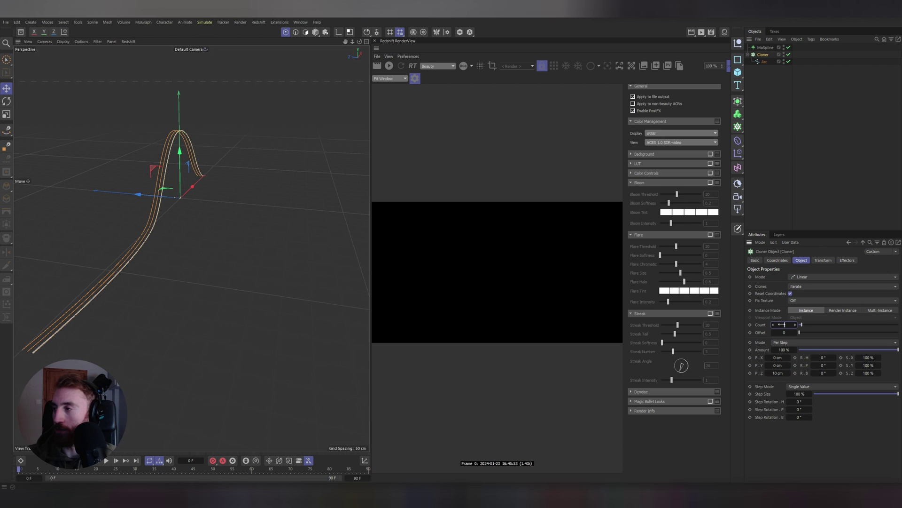
pyautogui.moveTo(782, 325); pyautogui.dragTo(799, 324)
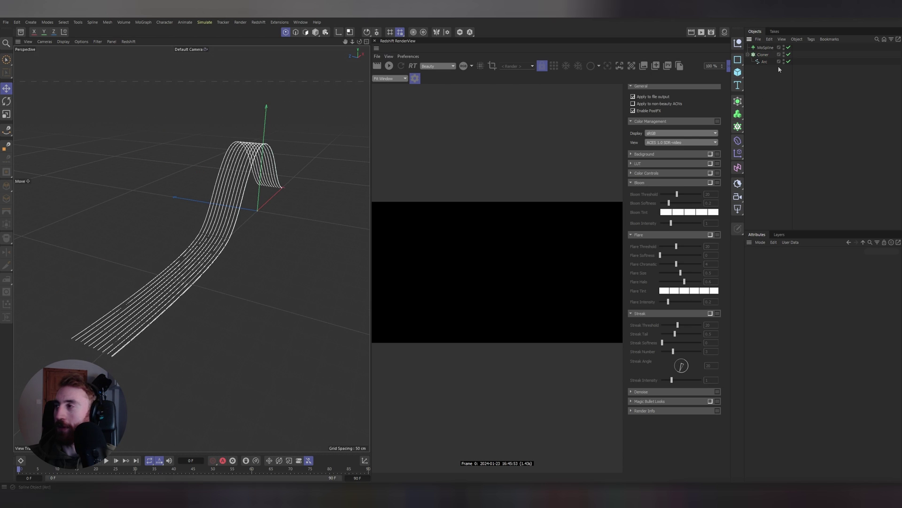
# Step: Add a Connect object and nest the Cloner inside it
pyautogui.click(759, 55)
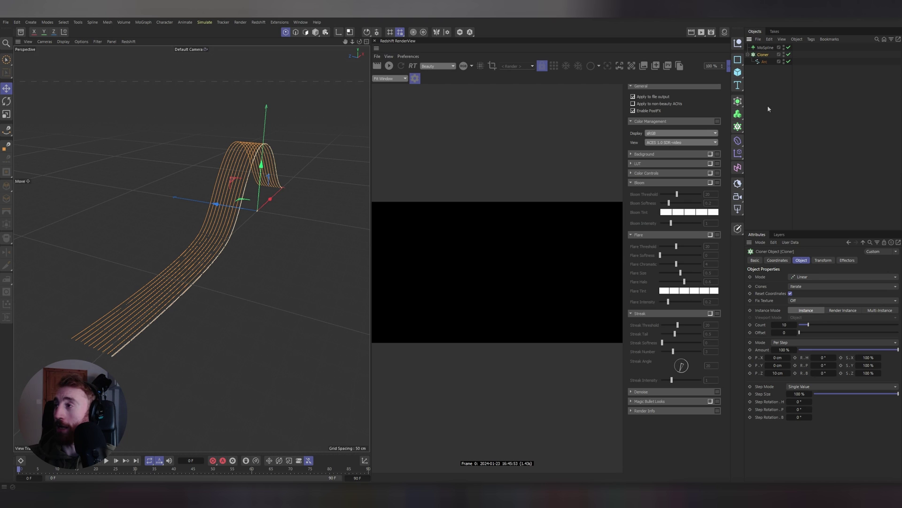
pyautogui.hotkey('shift', 'c')
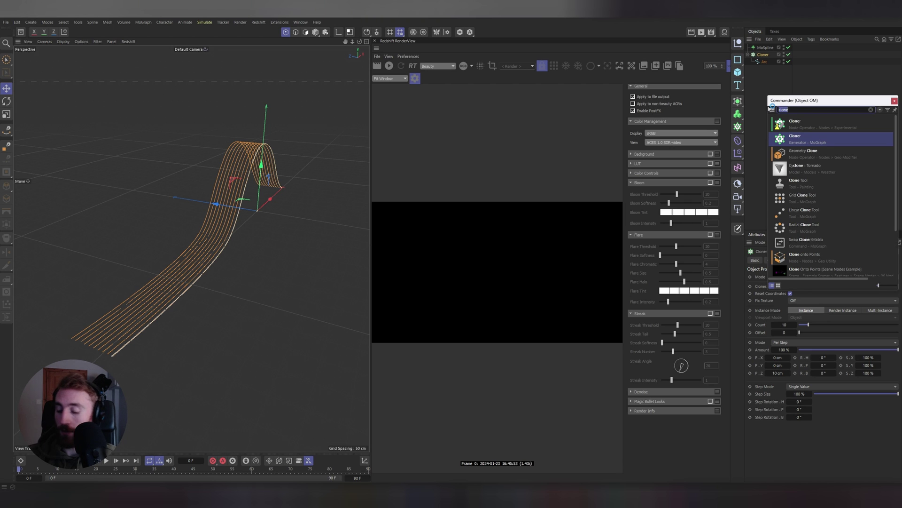
pyautogui.write('connect')
pyautogui.press('Return')
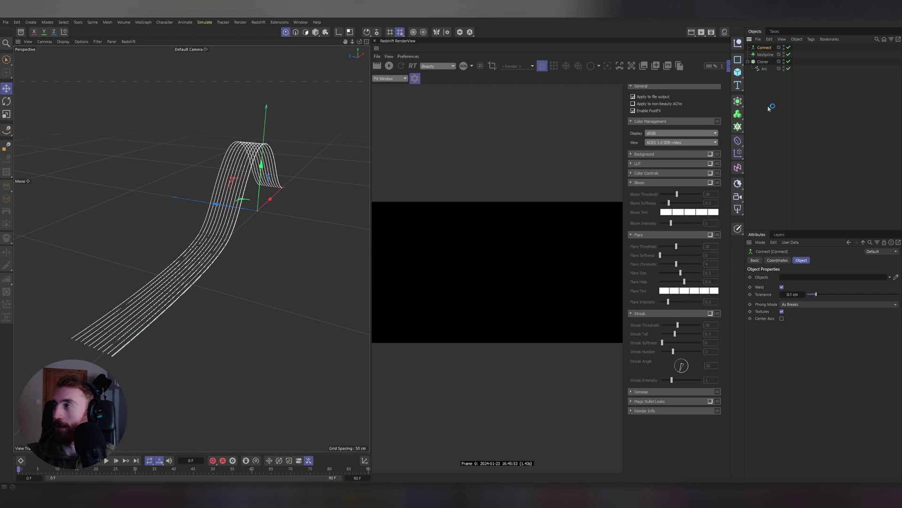
pyautogui.moveTo(764, 48); pyautogui.dragTo(768, 70)
# Step: Replace the MoSpline's source spline with the Connect object
pyautogui.click(766, 48)
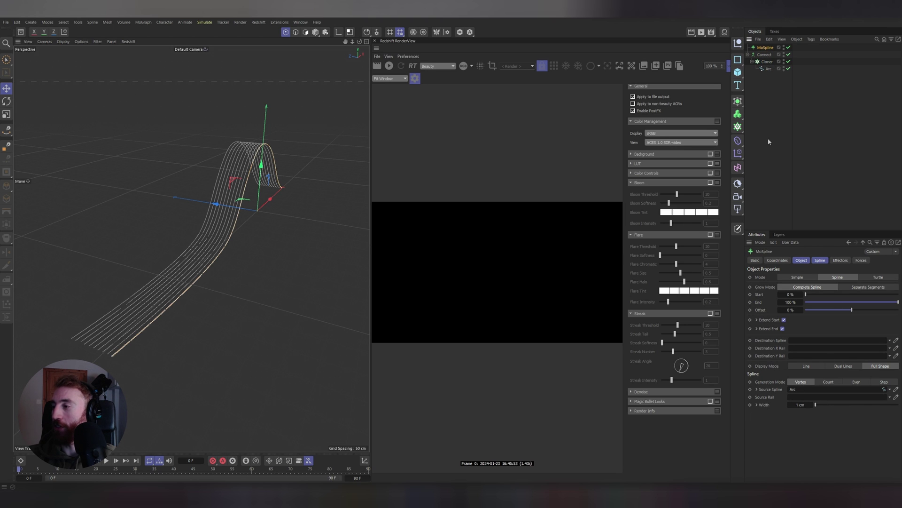
pyautogui.moveTo(765, 54); pyautogui.dragTo(798, 389)
pyautogui.keyDown('alt'); pyautogui.moveTo(211, 198); pyautogui.dragTo(241, 205); pyautogui.keyUp('alt')
pyautogui.scroll(5, 241, 204)
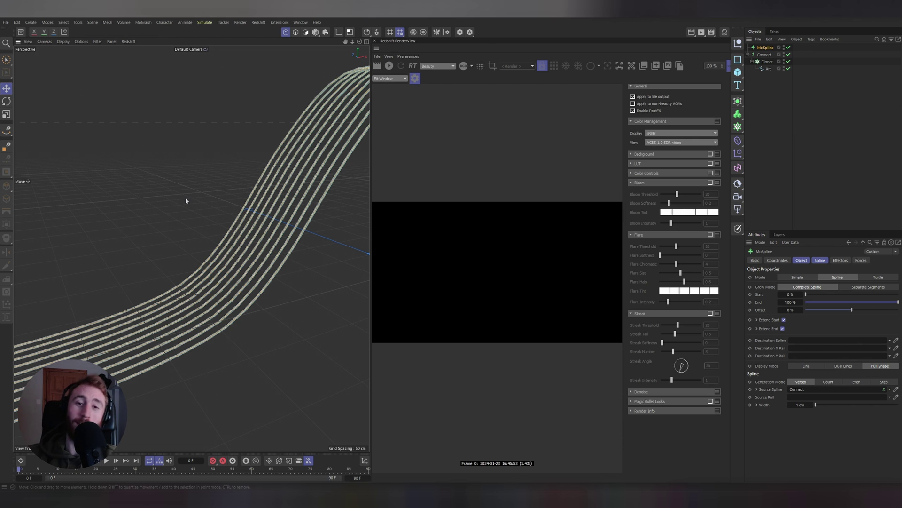
# Step: Start the live Redshift render of the scene
pyautogui.keyDown('alt'); pyautogui.moveTo(195, 189); pyautogui.dragTo(287, 185); pyautogui.keyUp('alt')
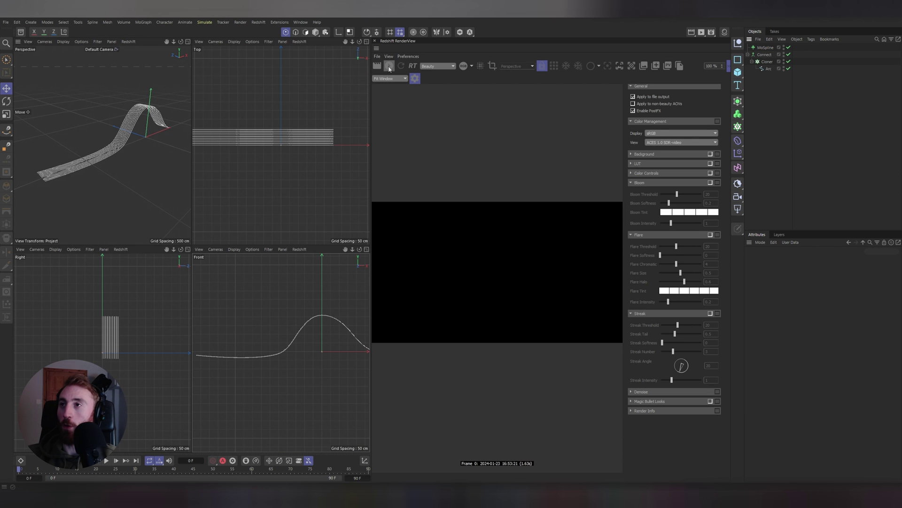
pyautogui.click(390, 67)
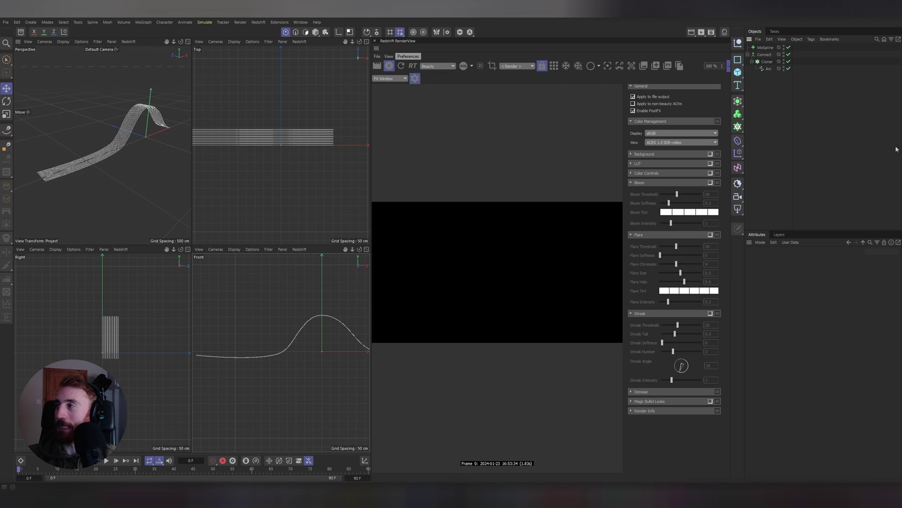
# Step: Add an RS Object render tag to the MoSpline and set its curve mode to Hair Strands
pyautogui.rightClick(771, 50)
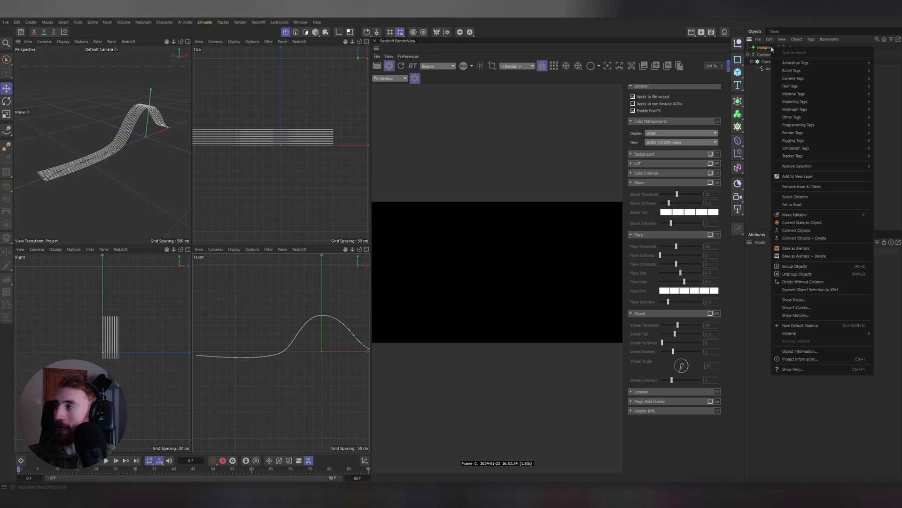
pyautogui.moveTo(805, 135)
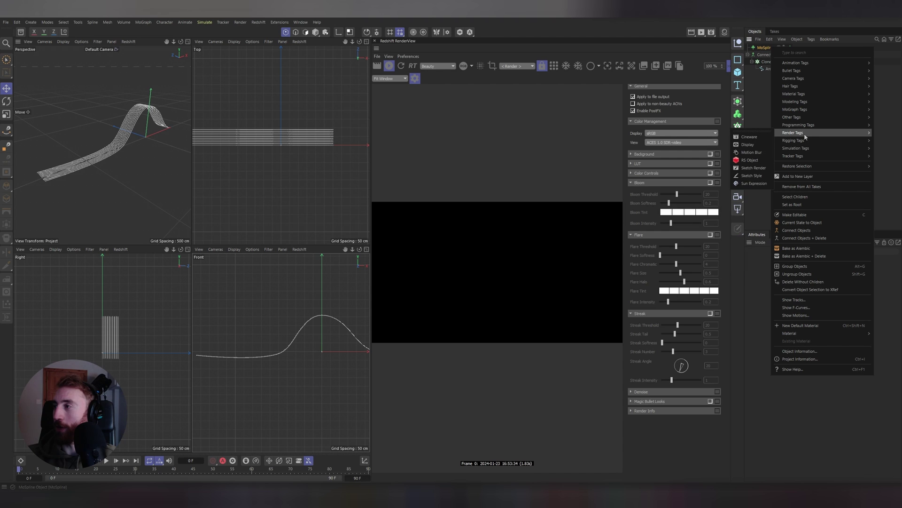
pyautogui.click(747, 161)
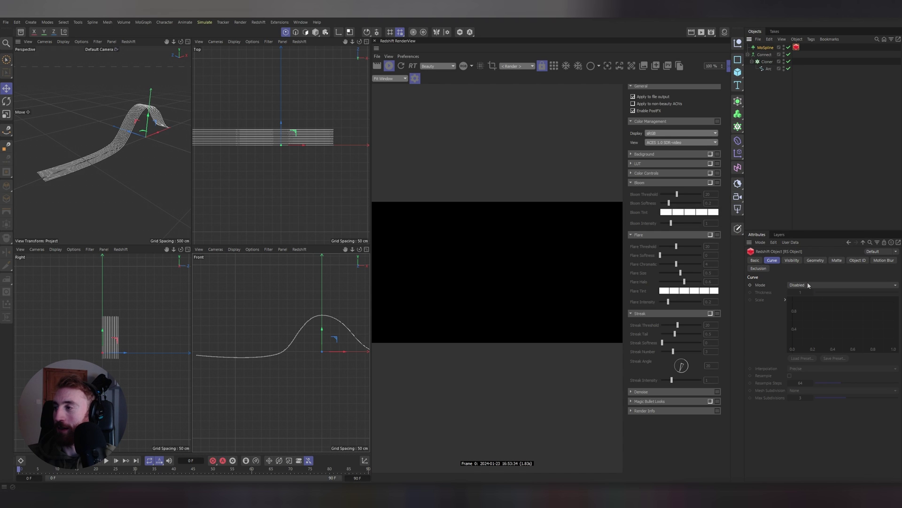
pyautogui.click(835, 285)
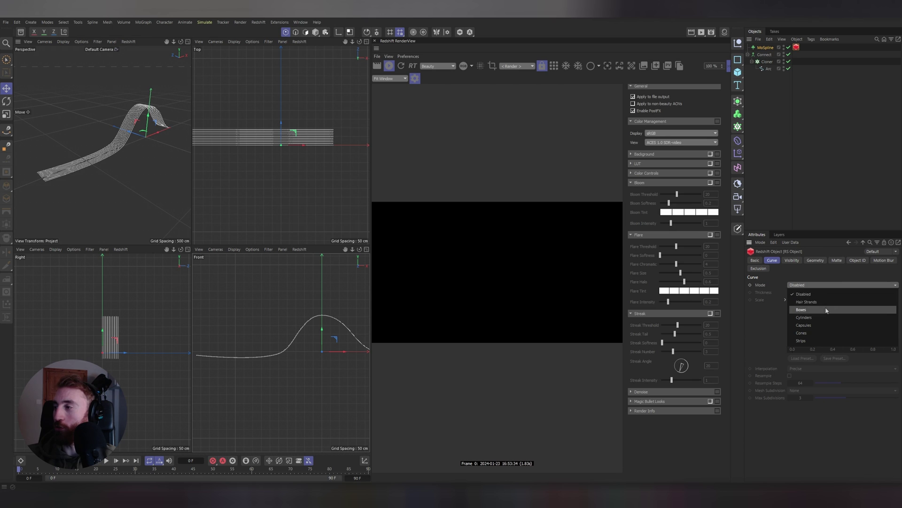
pyautogui.click(827, 302)
pyautogui.scroll(3, 128, 121)
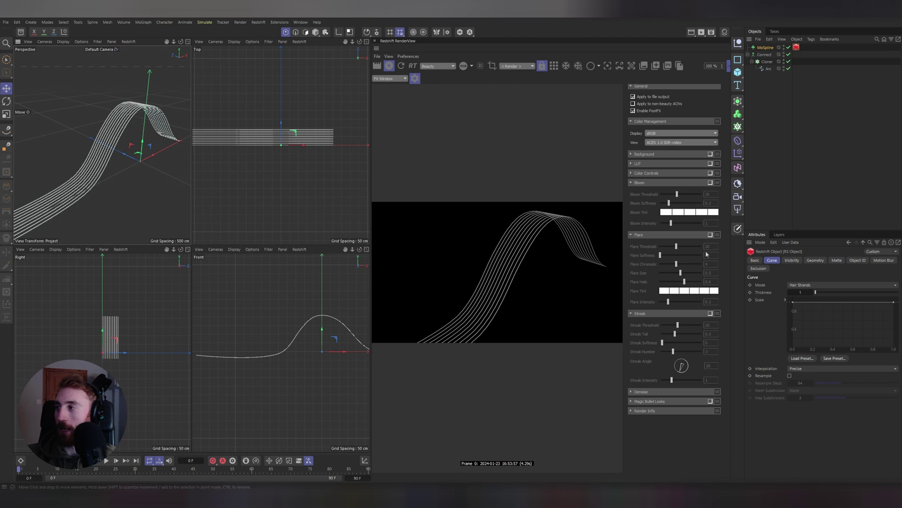
pyautogui.click(804, 284)
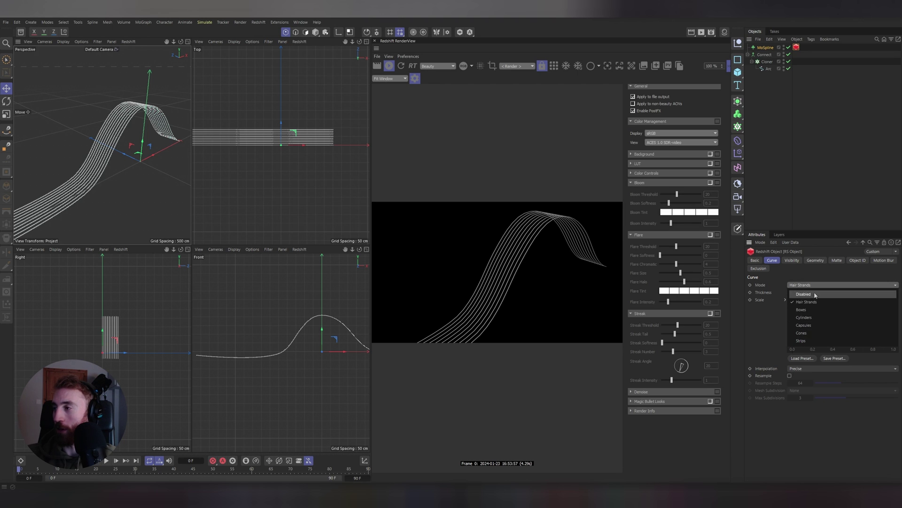
pyautogui.click(877, 111)
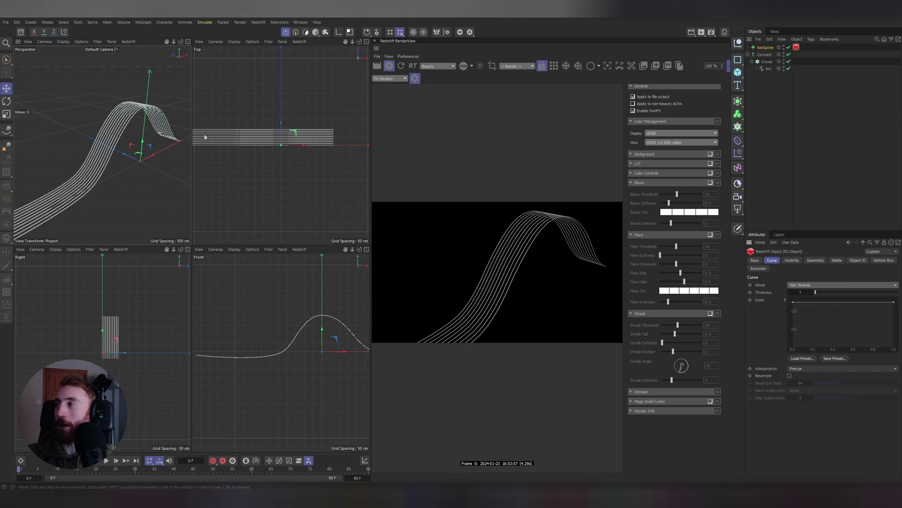
# Step: Try to reshape the Arc source spline inside the Cloner into a double hump, and undo the change
pyautogui.keyDown('alt'); pyautogui.moveTo(42, 163); pyautogui.dragTo(94, 114); pyautogui.keyUp('alt')
pyautogui.click(769, 68)
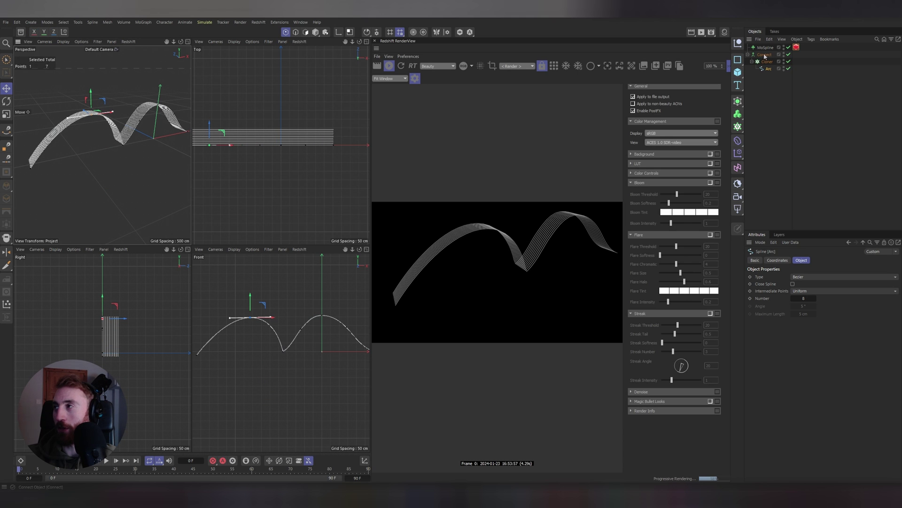
pyautogui.hotkey('ctrl', 'z')
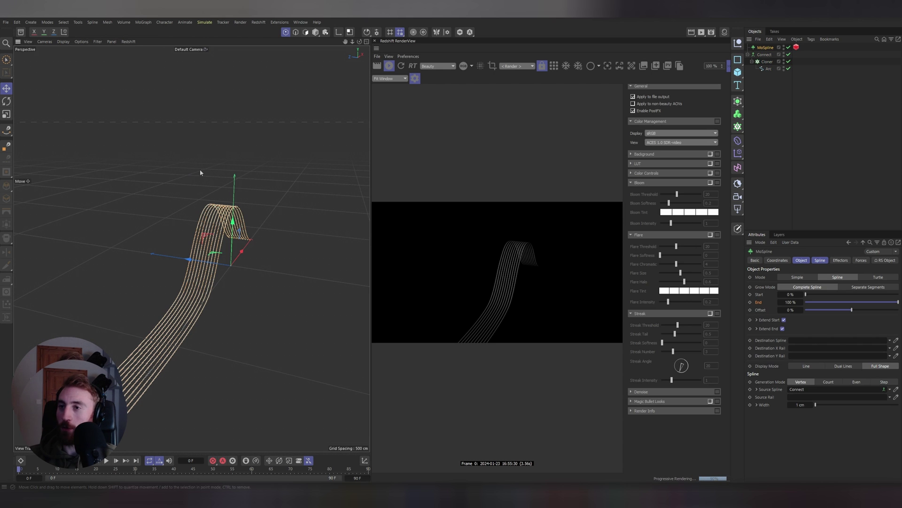
# Step: Keyframe the MoSpline's End value at 0% on frame 0 and 100% on frame 90
pyautogui.keyDown('alt'); pyautogui.moveTo(189, 171); pyautogui.dragTo(241, 185); pyautogui.keyUp('alt')
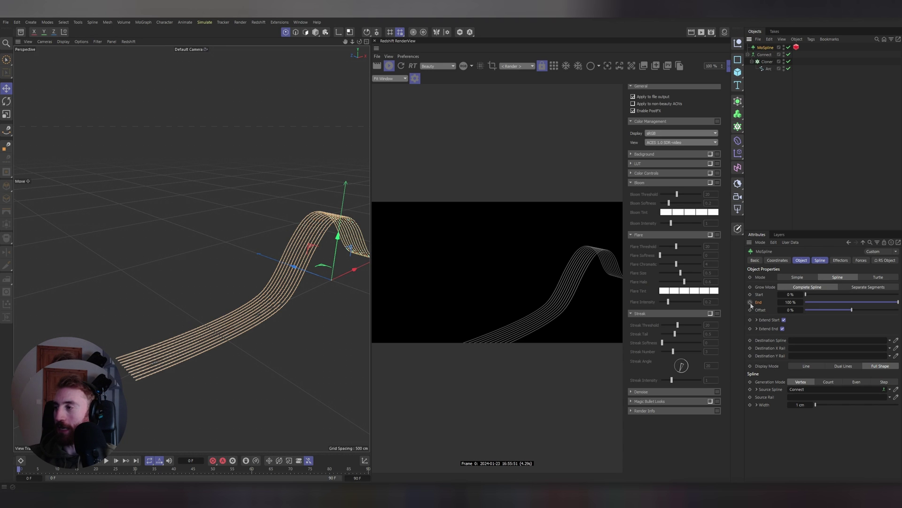
pyautogui.moveTo(859, 303); pyautogui.dragTo(804, 306)
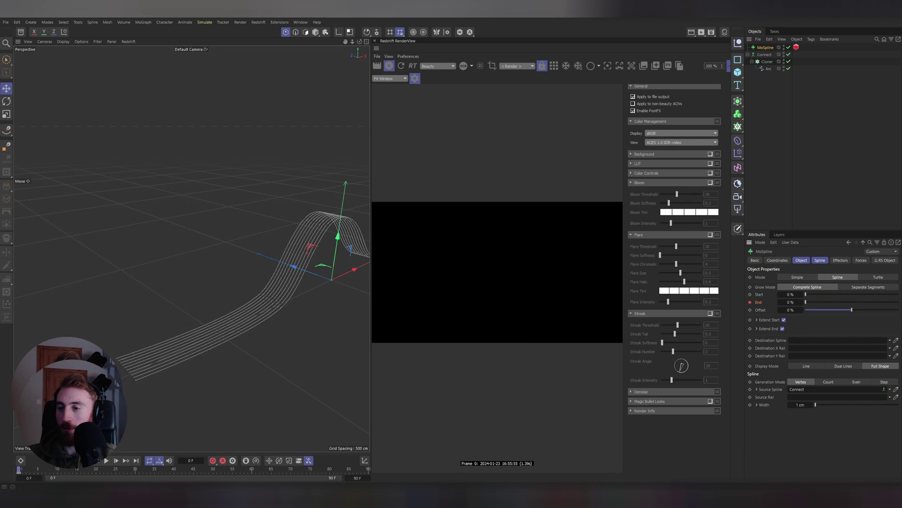
pyautogui.moveTo(806, 303); pyautogui.dragTo(899, 304)
pyautogui.click(750, 302)
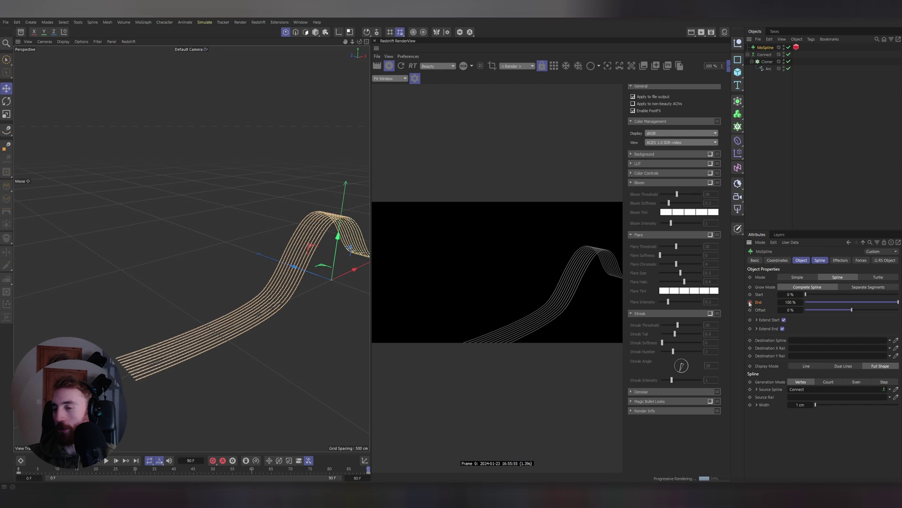
# Step: Play back the MoSpline growth animation from frame 0 and stop it
pyautogui.moveTo(368, 469); pyautogui.dragTo(1, 469)
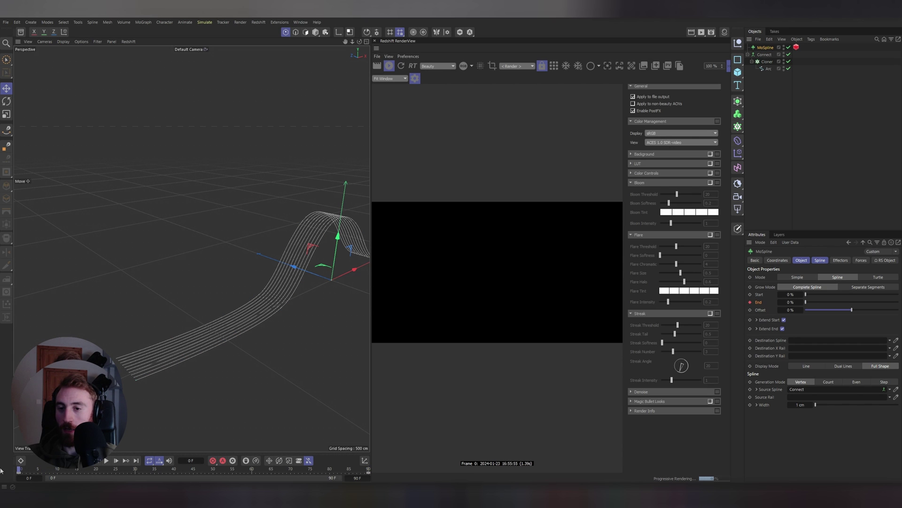
pyautogui.click(106, 460)
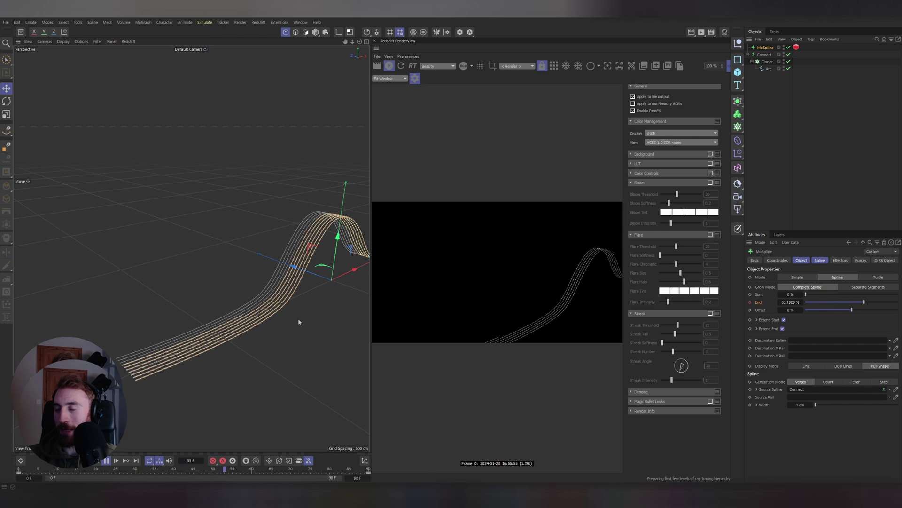
pyautogui.press('F8')
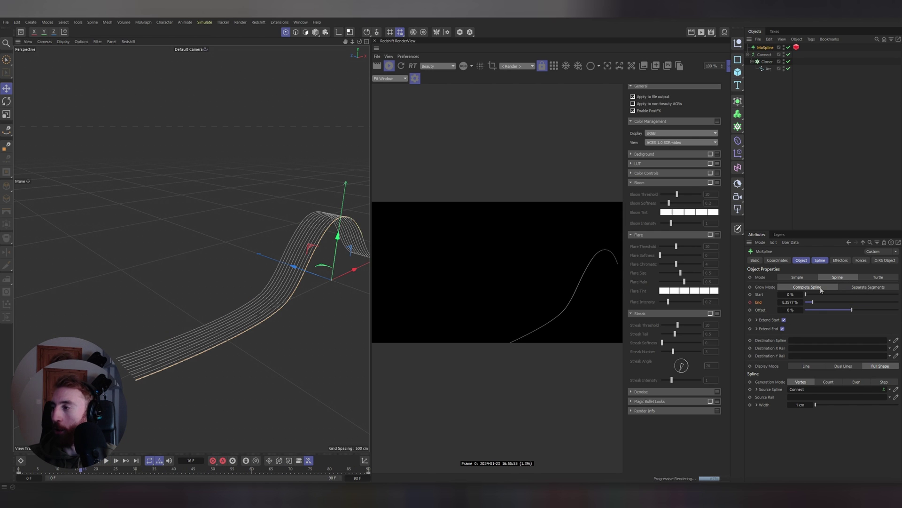
# Step: Set the MoSpline's grow mode to Separate Segments, preview the growth from several angles, and return to frame 0
pyautogui.click(868, 286)
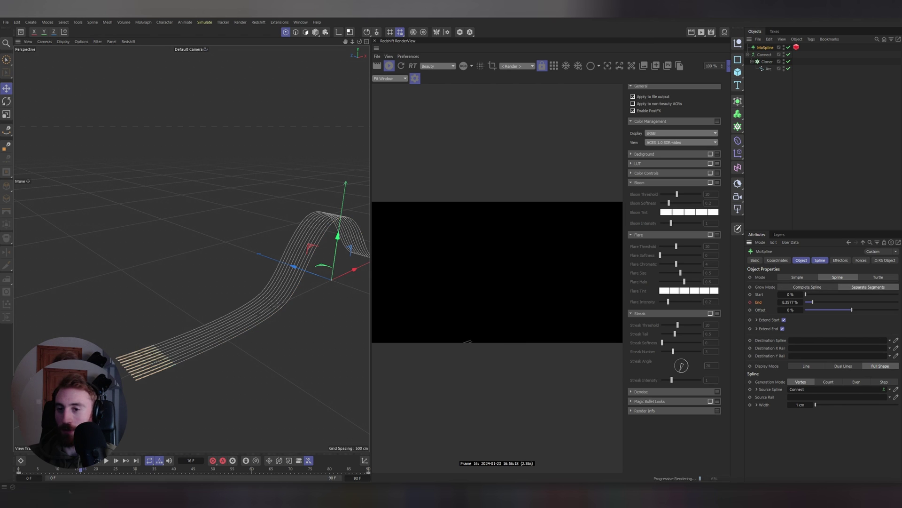
pyautogui.press('F8')
pyautogui.keyDown('alt'); pyautogui.moveTo(230, 326); pyautogui.dragTo(266, 301); pyautogui.keyUp('alt')
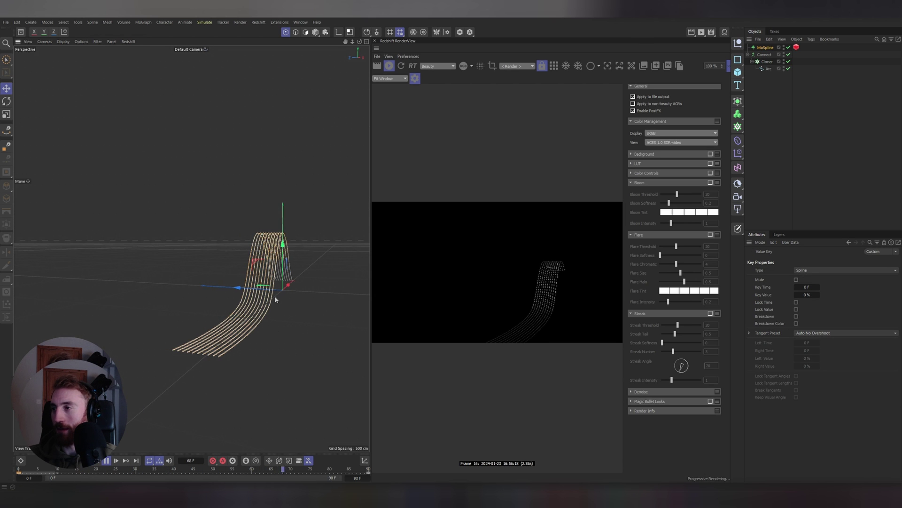
pyautogui.keyDown('alt'); pyautogui.moveTo(265, 301); pyautogui.dragTo(237, 346, button='middle'); pyautogui.keyUp('alt')
pyautogui.keyDown('alt'); pyautogui.moveTo(237, 345); pyautogui.dragTo(259, 269); pyautogui.keyUp('alt')
pyautogui.keyDown('alt'); pyautogui.moveTo(259, 269); pyautogui.dragTo(260, 255, button='middle'); pyautogui.keyUp('alt')
pyautogui.click(77, 460)
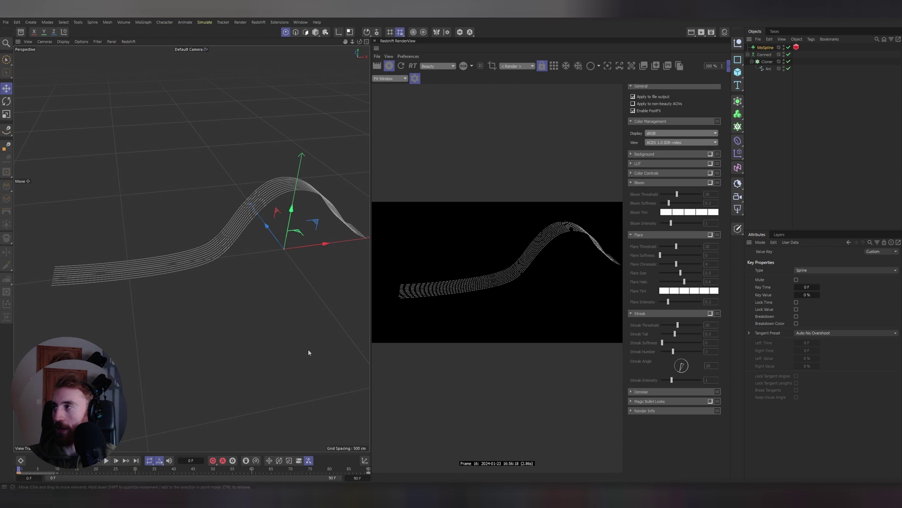
# Step: Set the Cloner's count to 50 and preview the growth animation of the widened row of splines
pyautogui.click(763, 61)
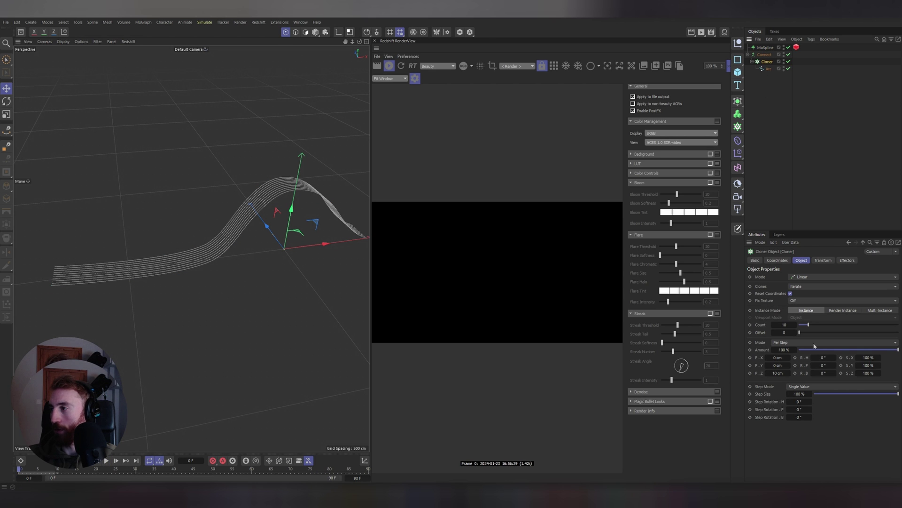
pyautogui.doubleClick(784, 324)
pyautogui.moveTo(785, 324); pyautogui.dragTo(785, 324)
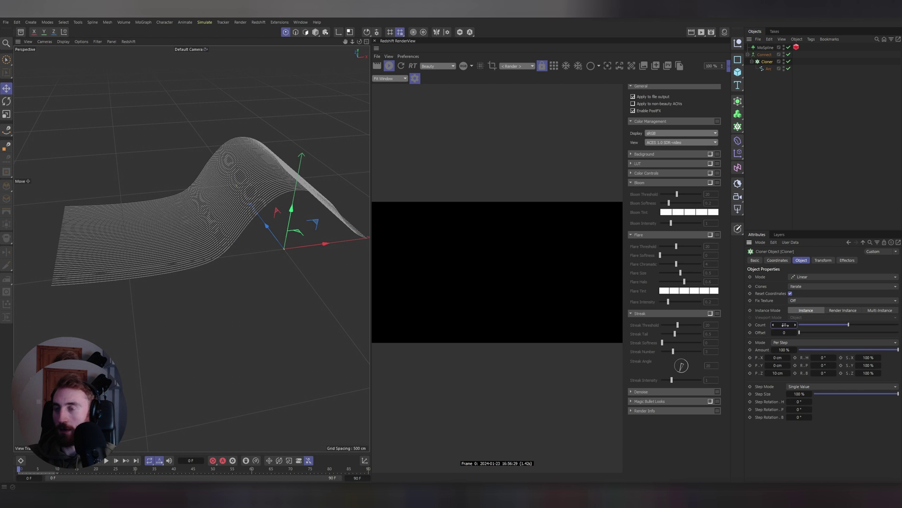
pyautogui.moveTo(151, 105)
pyautogui.keyDown('alt'); pyautogui.mouseDown()
pyautogui.moveTo(211, 144)
pyautogui.moveTo(196, 157)
pyautogui.moveTo(295, 170)
pyautogui.mouseUp(); pyautogui.keyUp('alt')
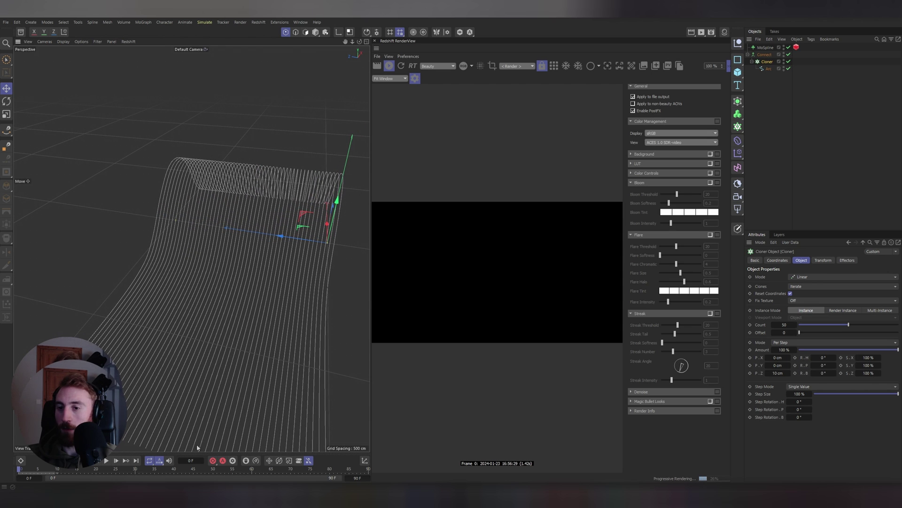
pyautogui.click(842, 81)
pyautogui.click(107, 460)
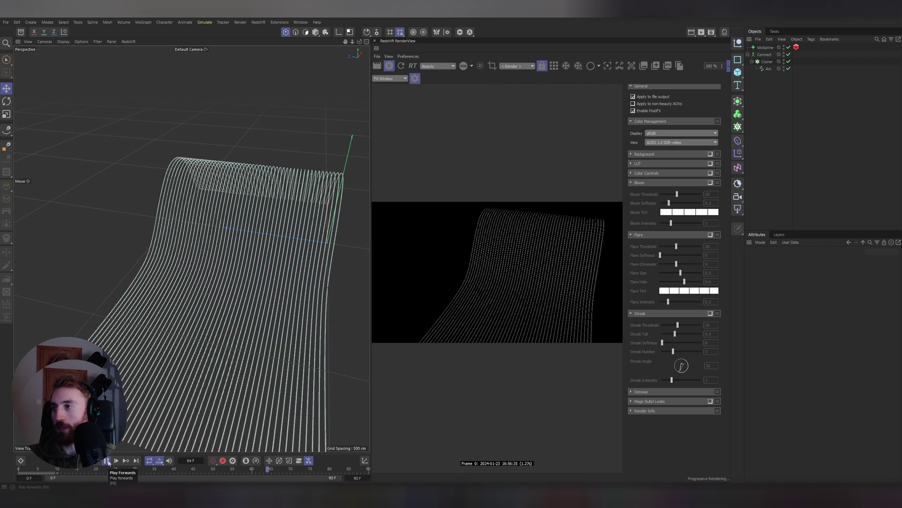
pyautogui.click(107, 460)
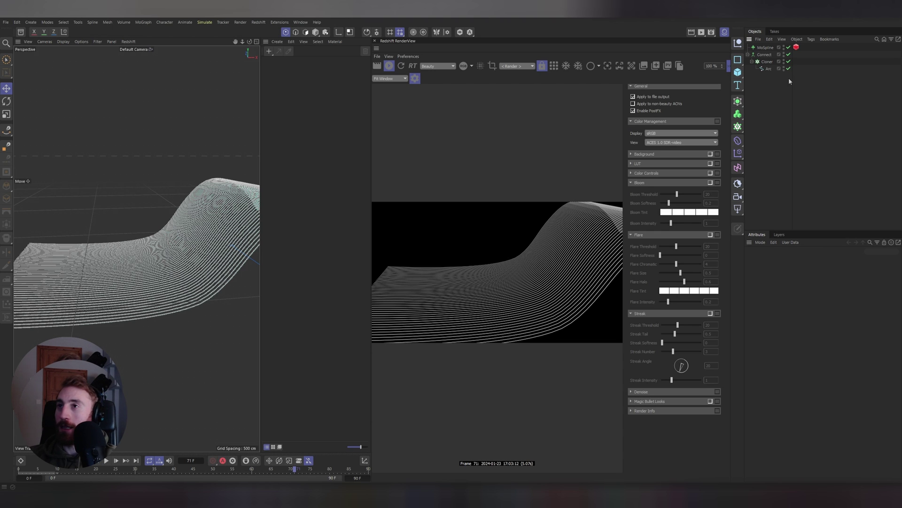
# Step: Create a Redshift Incandescent material
pyautogui.click(277, 42)
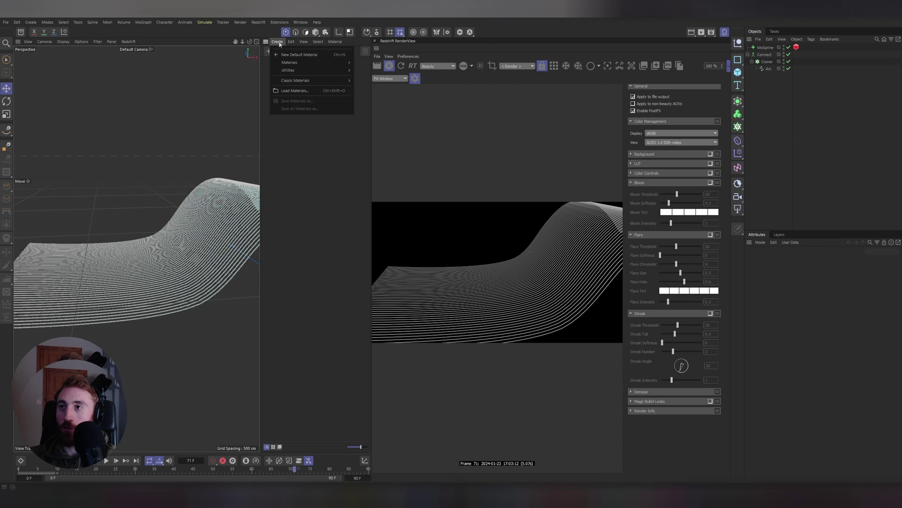
pyautogui.moveTo(290, 63)
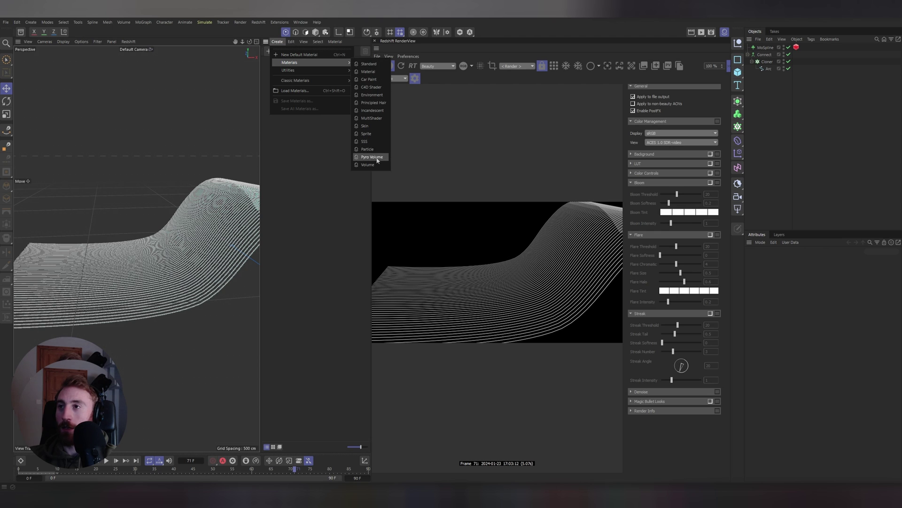
pyautogui.click(371, 110)
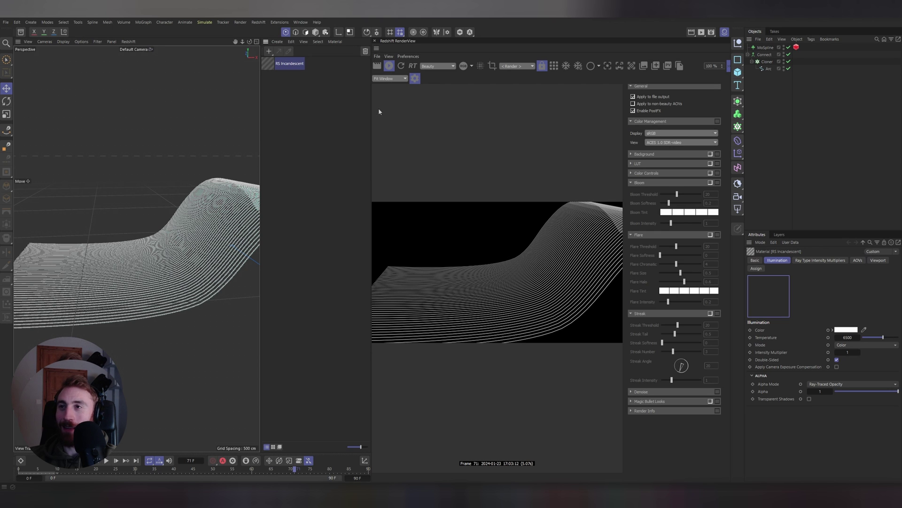
# Step: Open the RS Incandescent material's node graph and dock the Node Editor beneath the Redshift RenderView
pyautogui.doubleClick(267, 64)
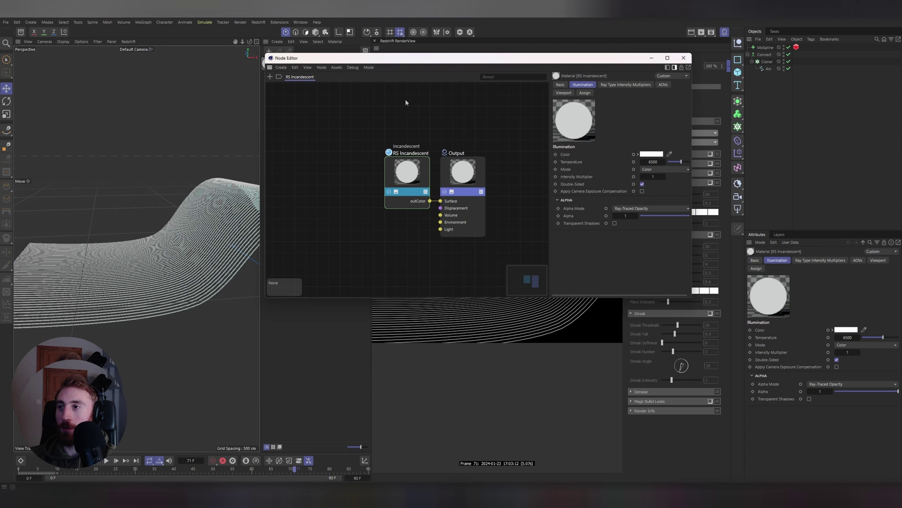
pyautogui.moveTo(270, 67); pyautogui.dragTo(254, 75)
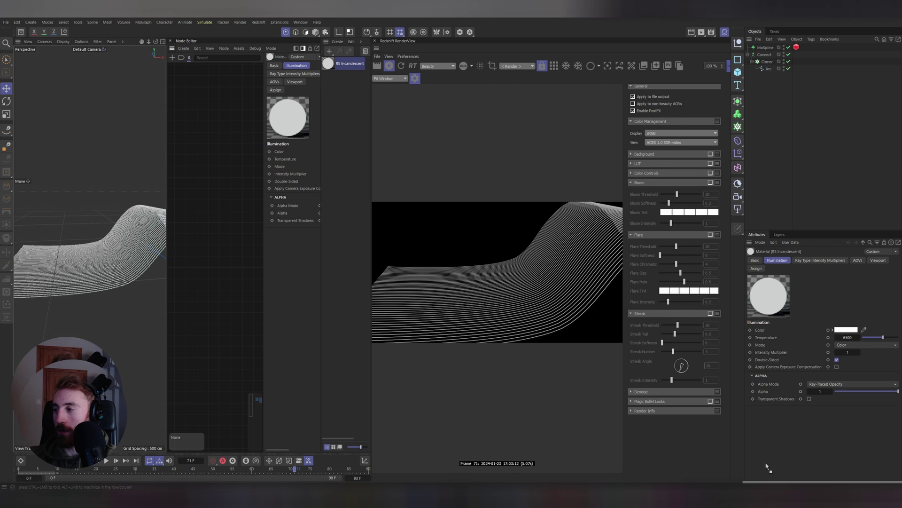
pyautogui.moveTo(474, 473); pyautogui.dragTo(474, 474)
pyautogui.scroll(-3, 488, 317)
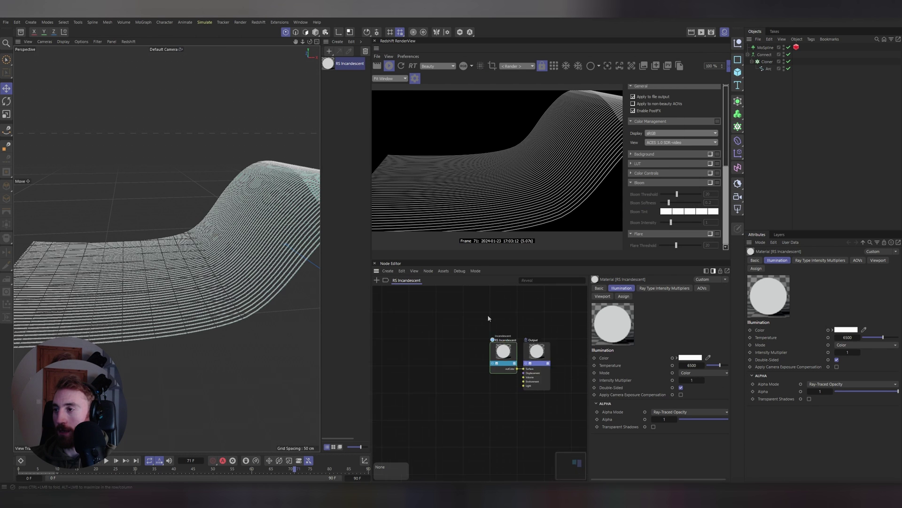
pyautogui.scroll(3, 488, 329)
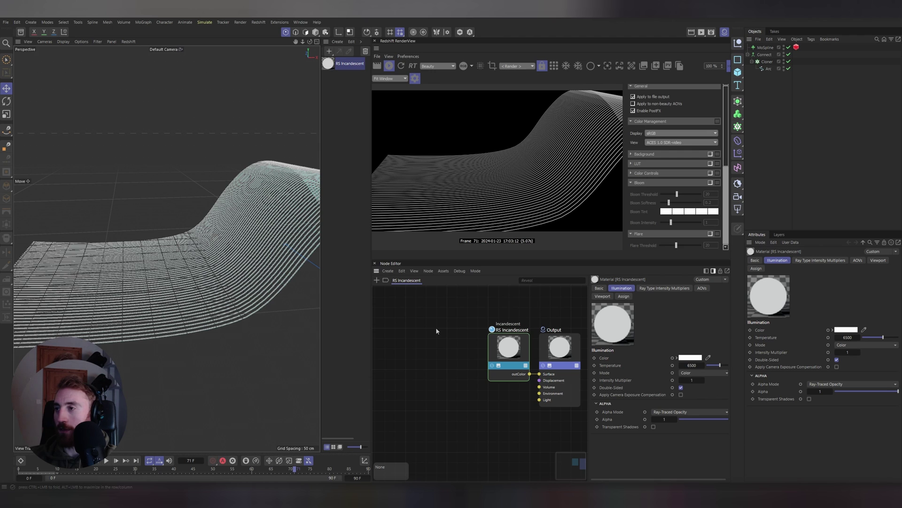
# Step: Add a Ramp node and a Vertex Attribute node to the RS Incandescent graph
pyautogui.hotkey('shift', 'c')
pyautogui.write('ramp')
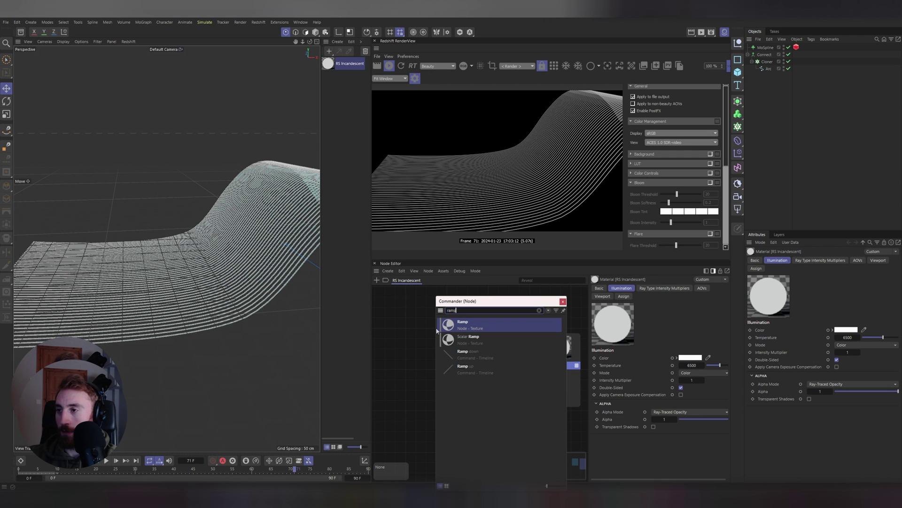
pyautogui.press('Return')
pyautogui.click(377, 282)
pyautogui.write('c')
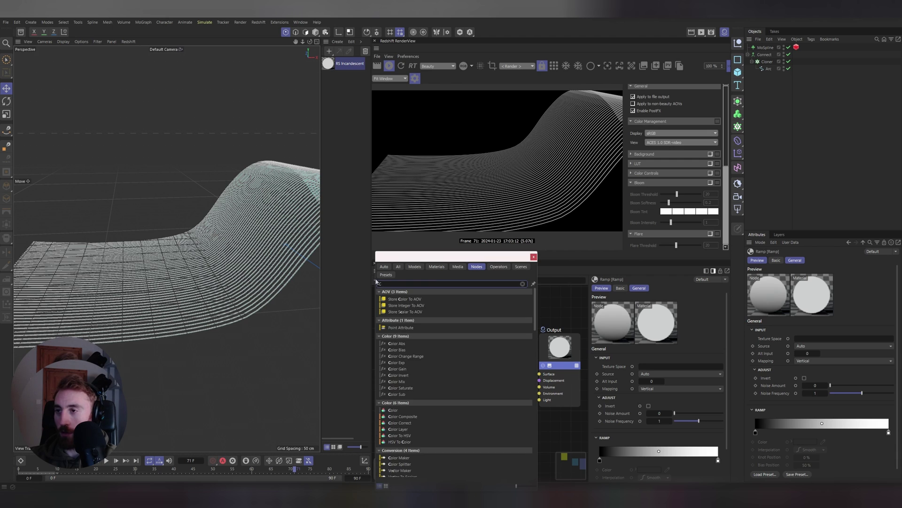
pyautogui.press('BackSpace')
pyautogui.write('vert')
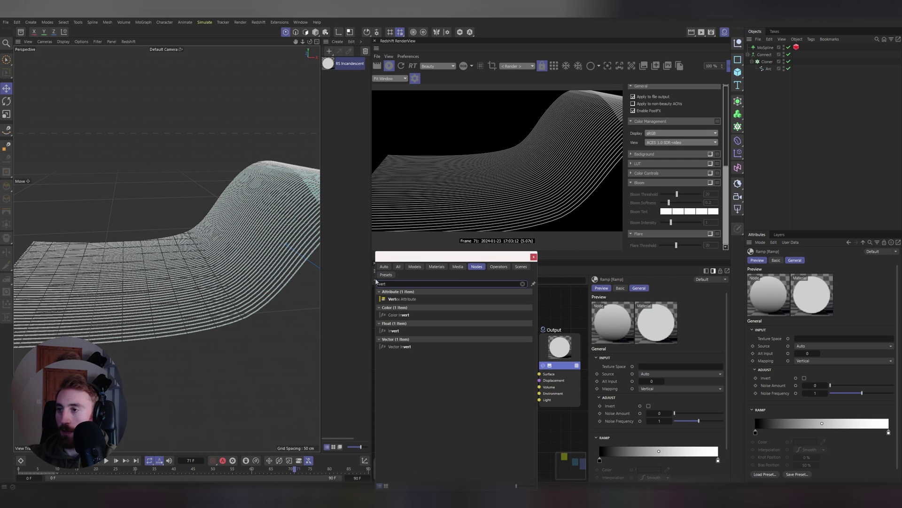
pyautogui.click(402, 299)
# Step: Connect the Ramp's outColor to the RS Incandescent node's Illumination Color input
pyautogui.moveTo(494, 358); pyautogui.dragTo(529, 347)
pyautogui.moveTo(559, 360)
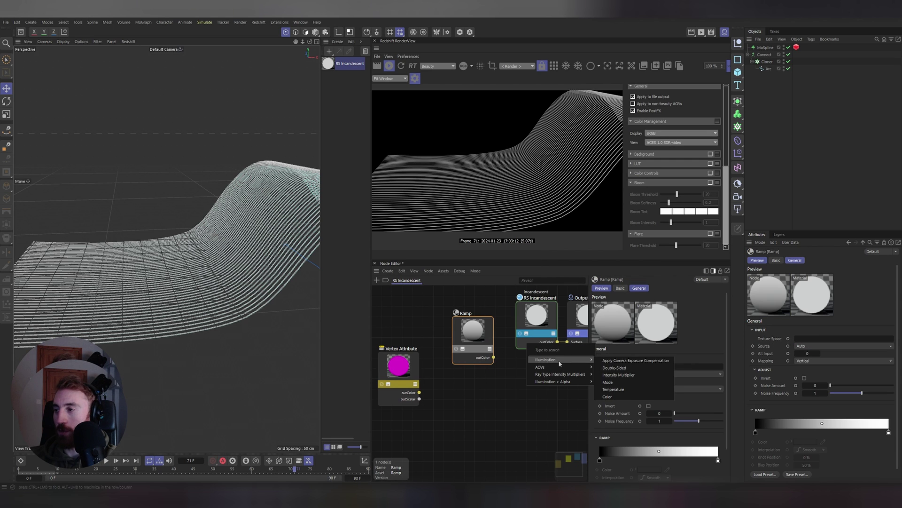
pyautogui.click(623, 397)
# Step: Connect the Vertex Attribute node's outColor to the Ramp node's Alt Input
pyautogui.moveTo(403, 371); pyautogui.dragTo(468, 362)
pyautogui.moveTo(498, 376)
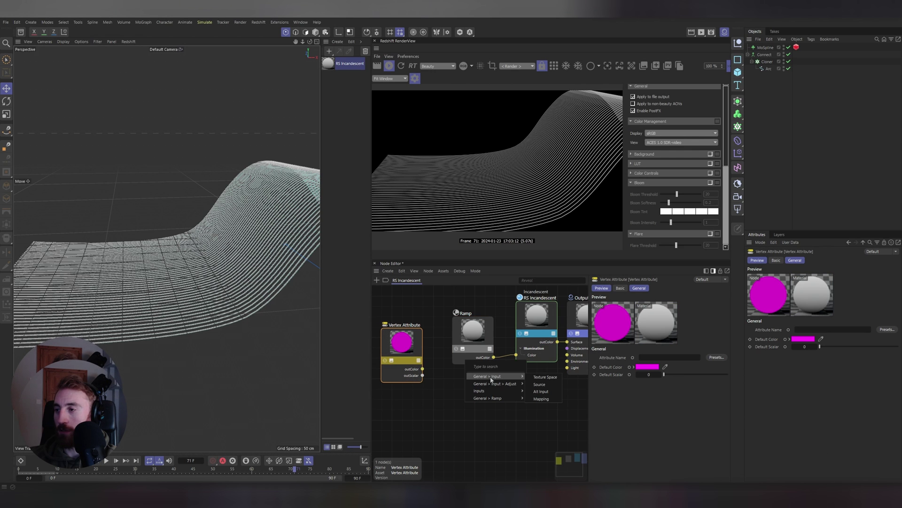
pyautogui.click(550, 393)
# Step: Load the Full Colors gradient preset into the Ramp node and replace it with the Heat 2 preset
pyautogui.click(604, 463)
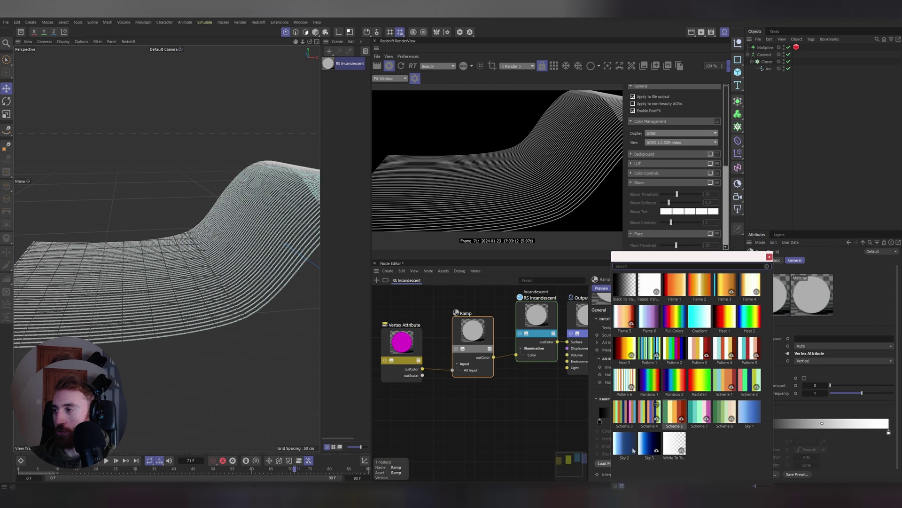
pyautogui.click(674, 316)
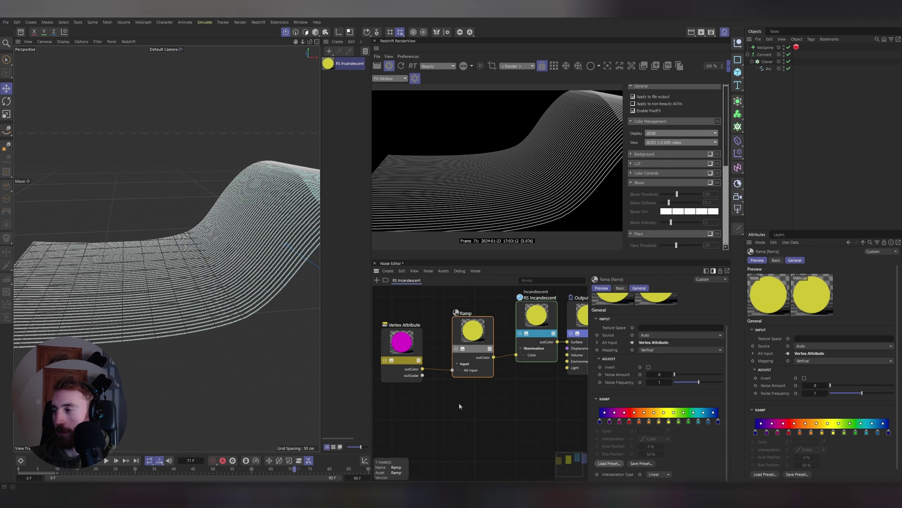
pyautogui.click(609, 463)
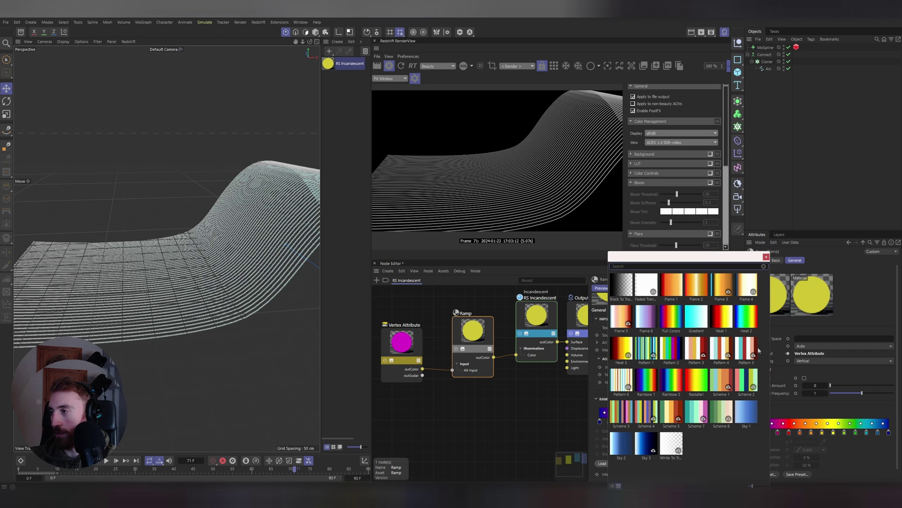
pyautogui.click(742, 325)
pyautogui.moveTo(469, 431); pyautogui.dragTo(496, 441, button='middle')
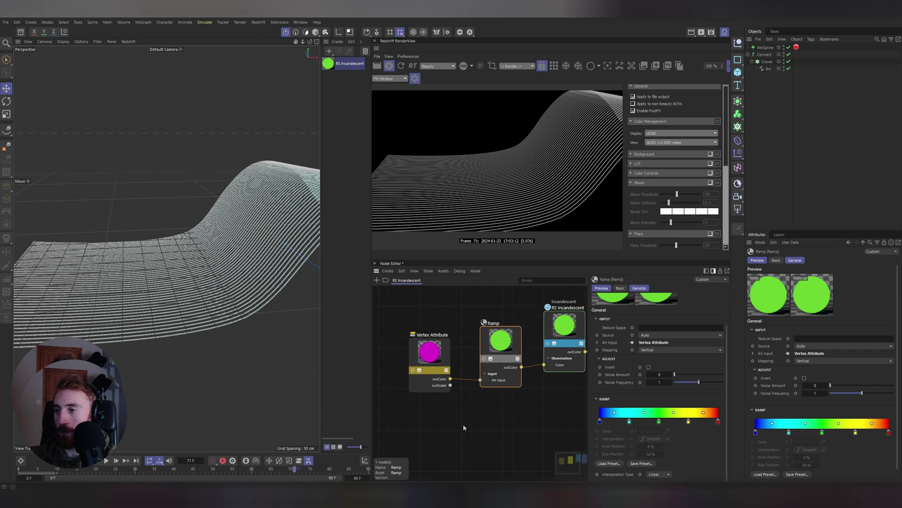
# Step: Set the Vertex Attribute node's attribute name with the Curve ID Color preset for curves
pyautogui.click(433, 362)
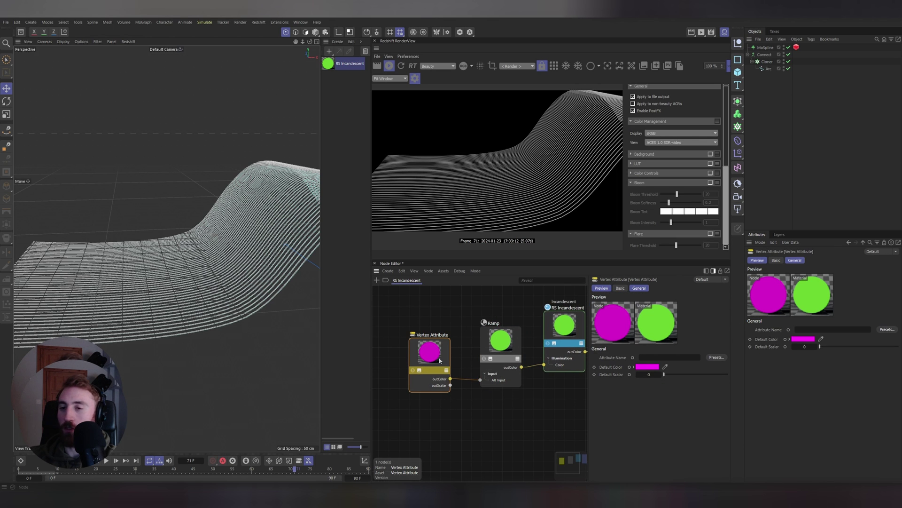
pyautogui.click(716, 357)
pyautogui.moveTo(728, 369)
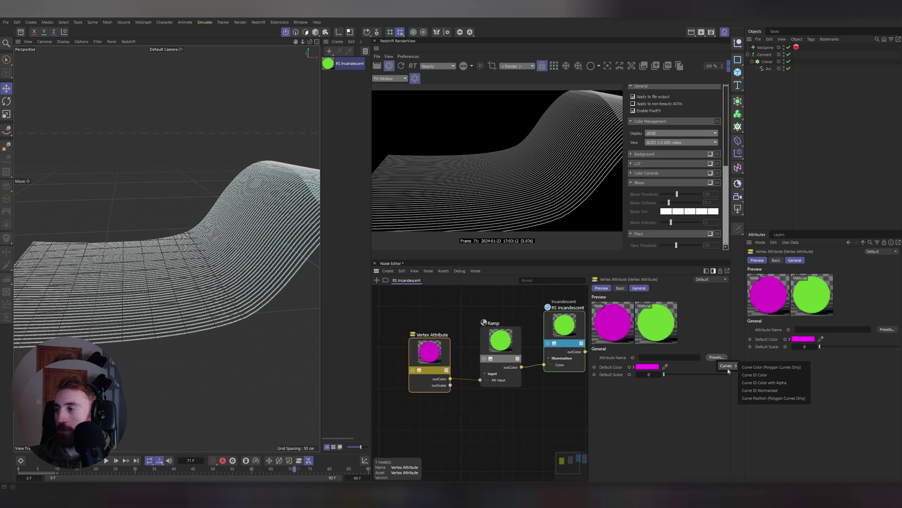
pyautogui.click(762, 375)
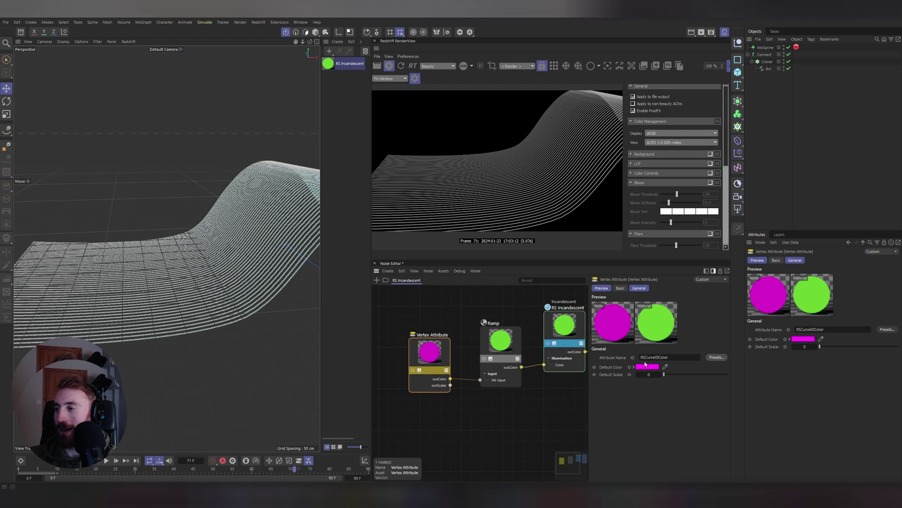
# Step: Assign the RS Incandescent material to the MoSpline object
pyautogui.moveTo(329, 64); pyautogui.dragTo(611, 176)
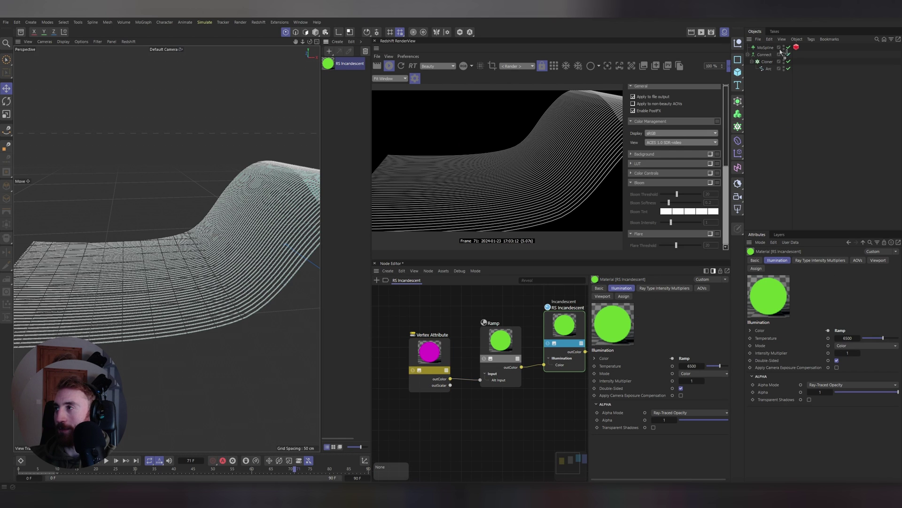
pyautogui.moveTo(770, 47); pyautogui.dragTo(774, 48)
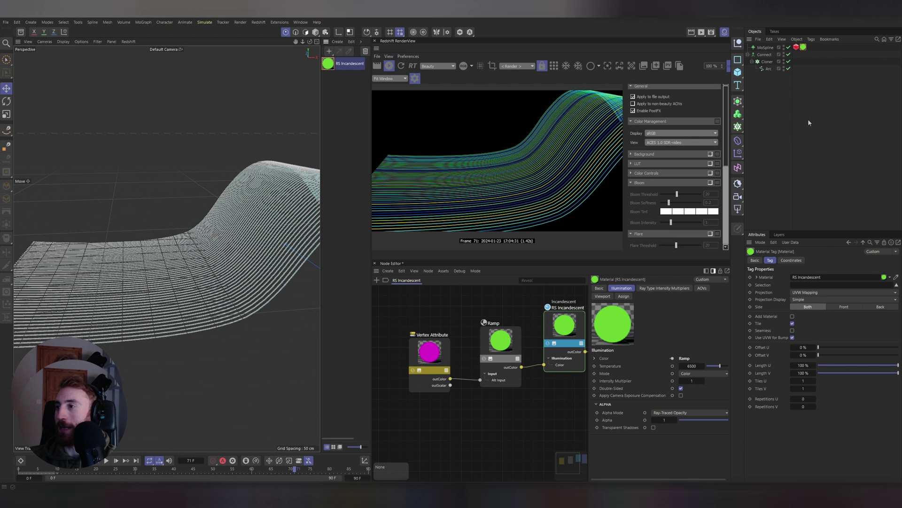
# Step: Clear the attribute name of the Vertex Attribute node to compare the render without it
pyautogui.click(444, 350)
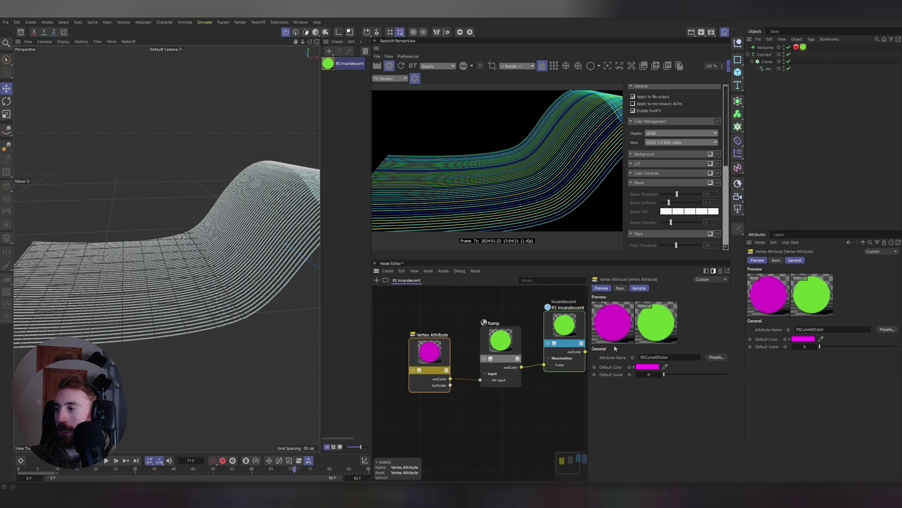
pyautogui.click(676, 355)
pyautogui.press('BackSpace')
pyautogui.click(472, 455)
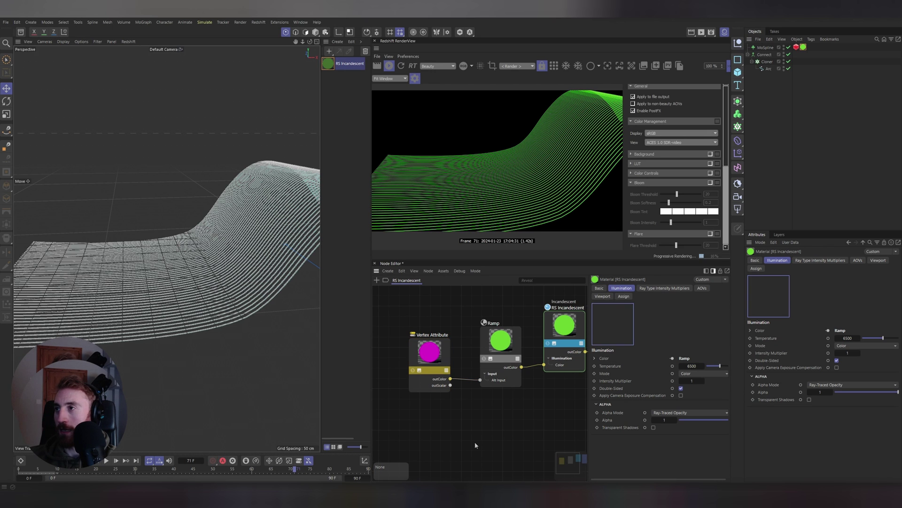
# Step: Reapply the Curve ID Color preset as the Vertex Attribute node's attribute name
pyautogui.click(431, 349)
pyautogui.click(714, 357)
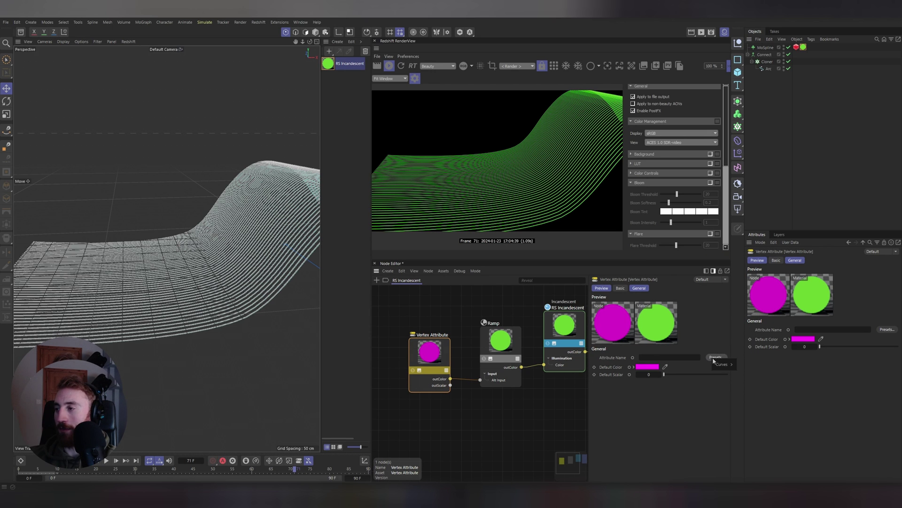
pyautogui.moveTo(722, 366)
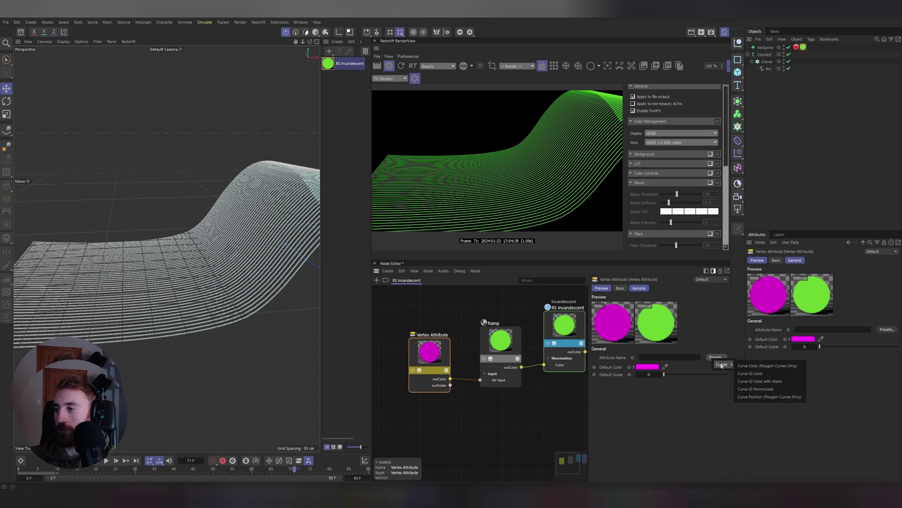
pyautogui.click(752, 373)
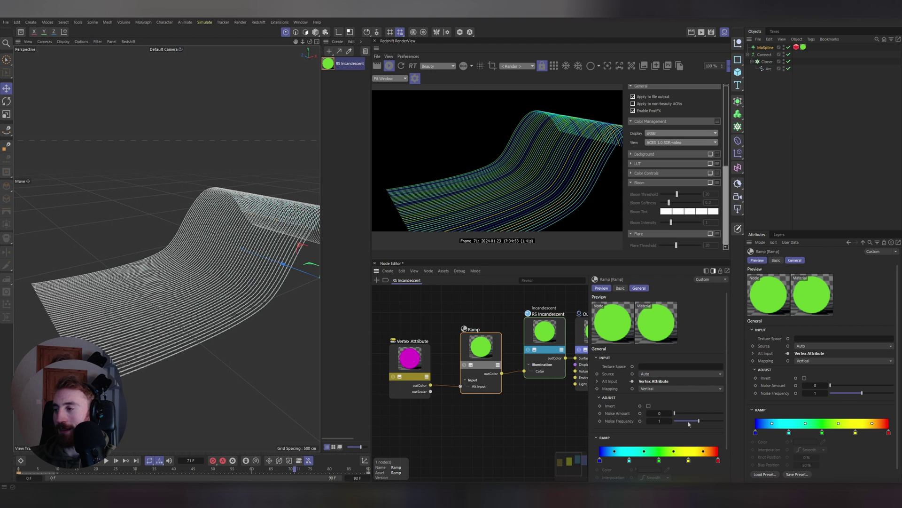
# Step: Set the interpolation of all knots in the Heat 2 ramp gradient to Step
pyautogui.scroll(-2, 653, 423)
pyautogui.rightClick(645, 414)
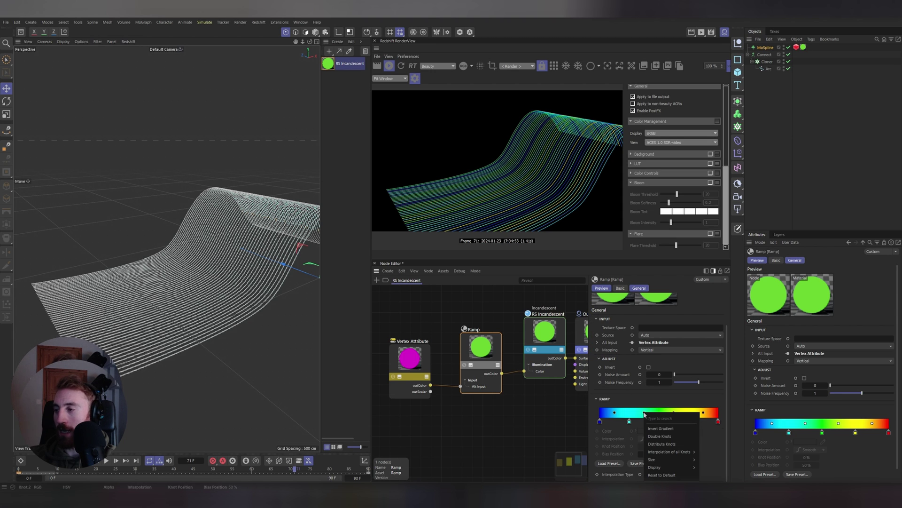
pyautogui.moveTo(672, 451)
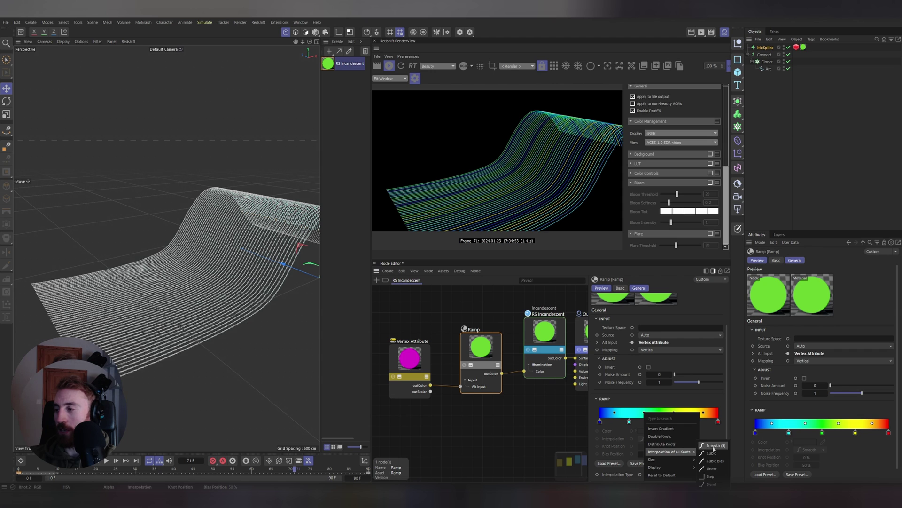
pyautogui.click(711, 476)
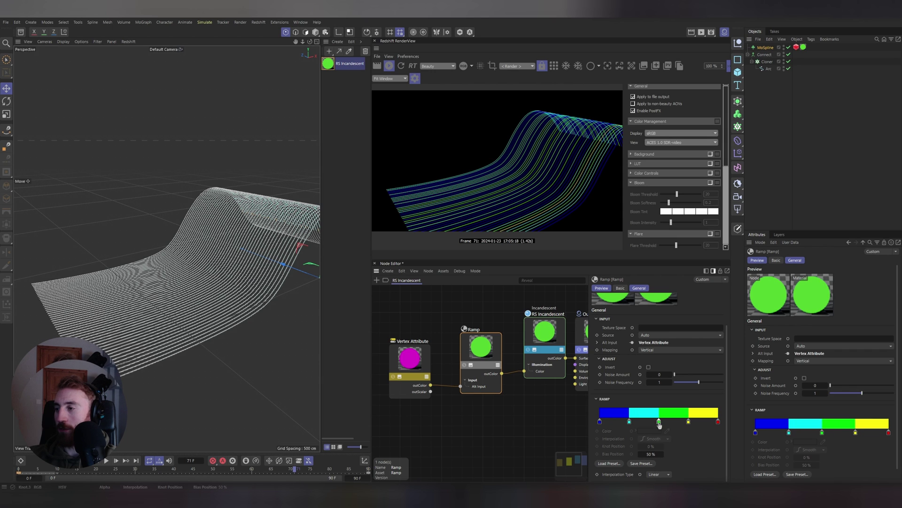
# Step: Reposition the ramp's color knots to vary the width of the blue, cyan, green, yellow and red bands
pyautogui.click(647, 421)
pyautogui.moveTo(688, 421); pyautogui.dragTo(662, 421)
pyautogui.moveTo(717, 420); pyautogui.dragTo(689, 425)
pyautogui.moveTo(629, 421); pyautogui.dragTo(627, 421)
pyautogui.moveTo(647, 421); pyautogui.dragTo(668, 422)
# Step: Load the Rainbow 1 gradient preset into the Ramp and set the interpolation of all its knots to Step
pyautogui.click(611, 464)
pyautogui.doubleClick(647, 381)
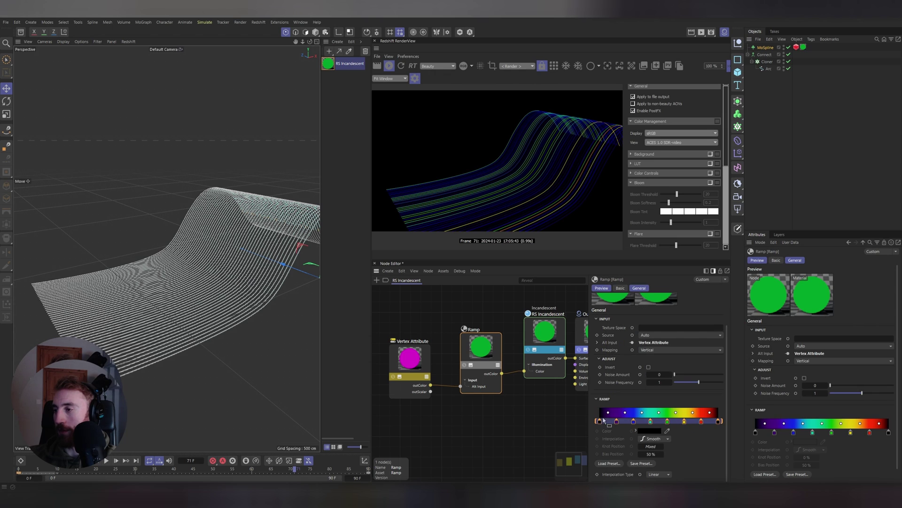
pyautogui.click(608, 414)
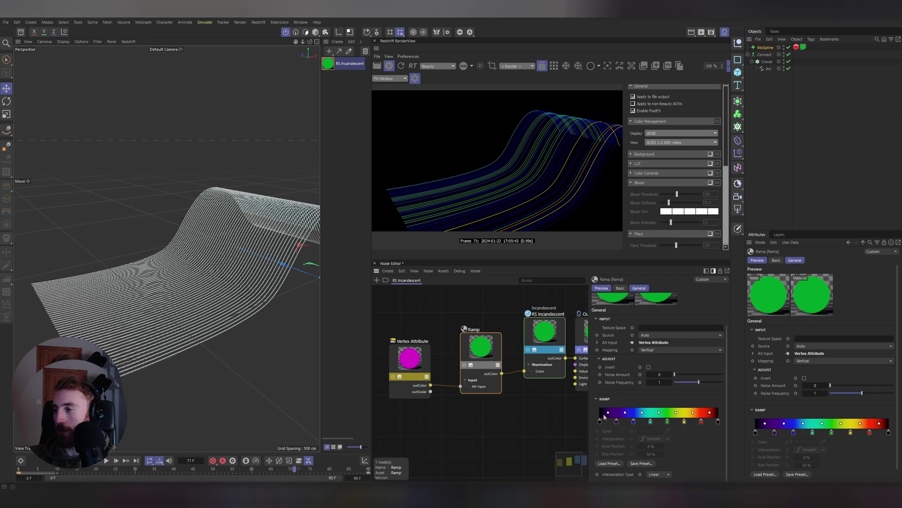
pyautogui.rightClick(711, 414)
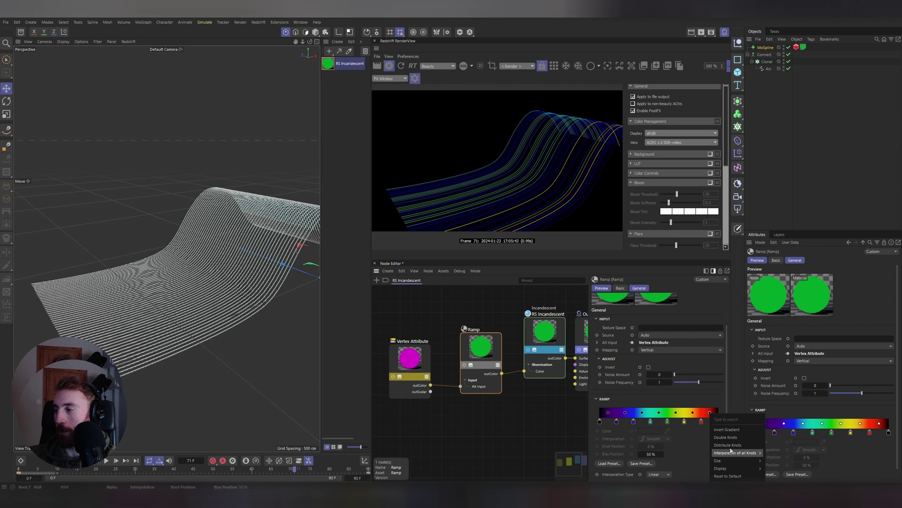
pyautogui.moveTo(736, 452)
pyautogui.click(770, 474)
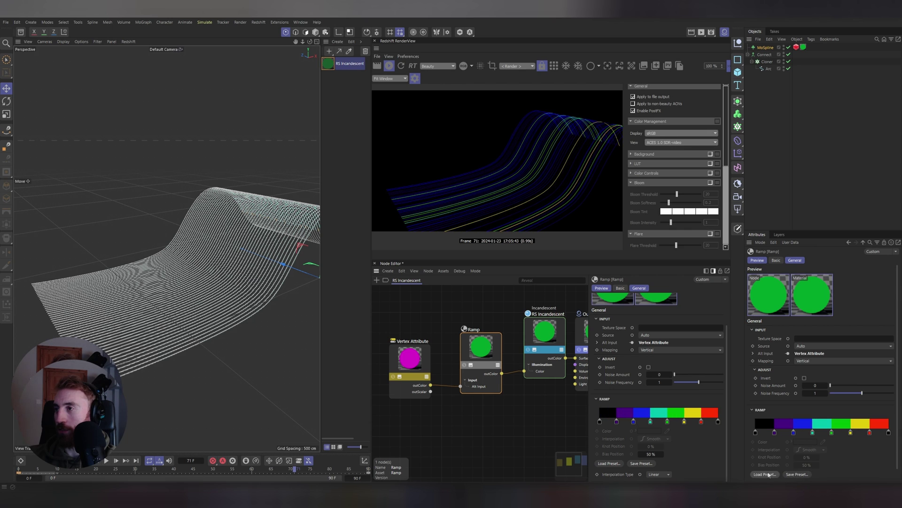
# Step: Shift the rainbow ramp's knots toward the start, placing the green knot at about 35% and the yellow knot at about 47%
pyautogui.moveTo(599, 421)
pyautogui.mouseDown()
pyautogui.moveTo(602, 447)
pyautogui.moveTo(604, 421)
pyautogui.mouseUp()
pyautogui.moveTo(633, 422); pyautogui.dragTo(611, 421)
pyautogui.moveTo(651, 422); pyautogui.dragTo(631, 421)
pyautogui.moveTo(668, 422); pyautogui.dragTo(643, 425)
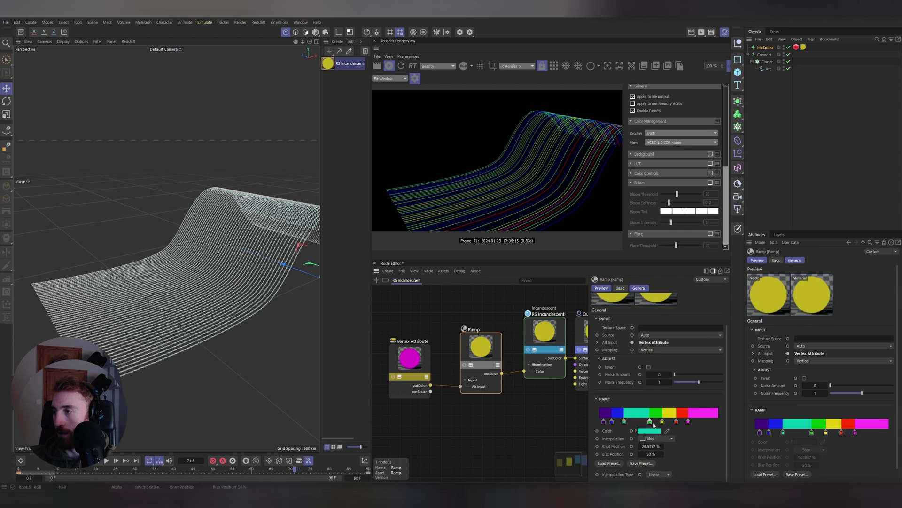
pyautogui.keyDown('alt'); pyautogui.moveTo(225, 164); pyautogui.dragTo(248, 153); pyautogui.keyUp('alt')
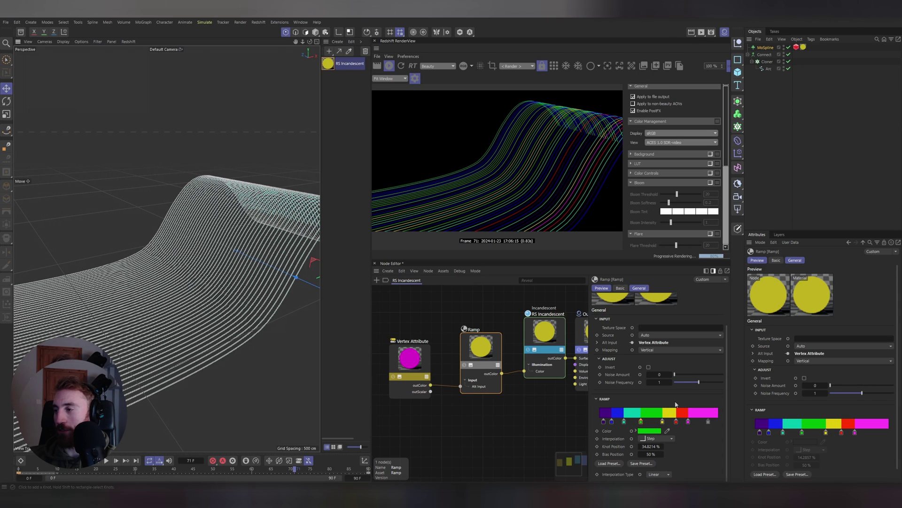
pyautogui.moveTo(676, 422); pyautogui.dragTo(656, 421)
# Step: Set the RS Incandescent node's Intensity Multiplier to 50 and lower it to 30
pyautogui.moveTo(501, 329); pyautogui.dragTo(451, 341, button='middle')
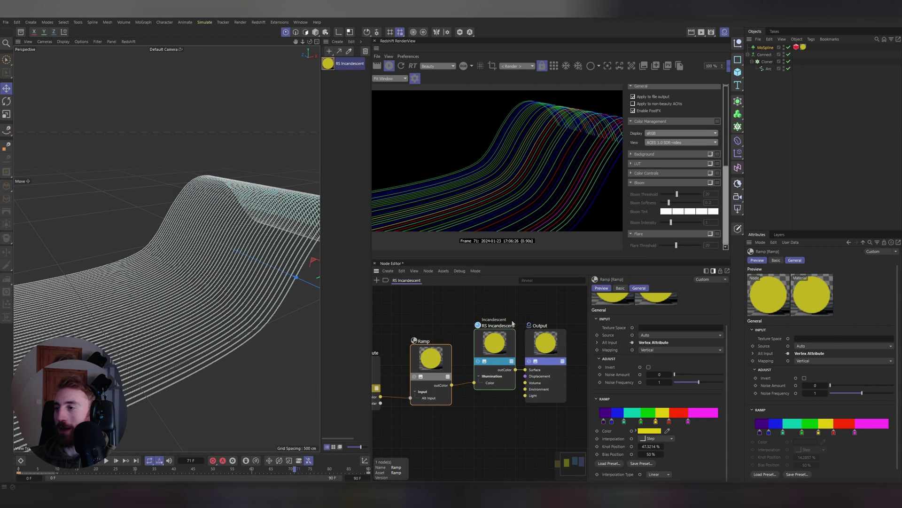
pyautogui.click(489, 350)
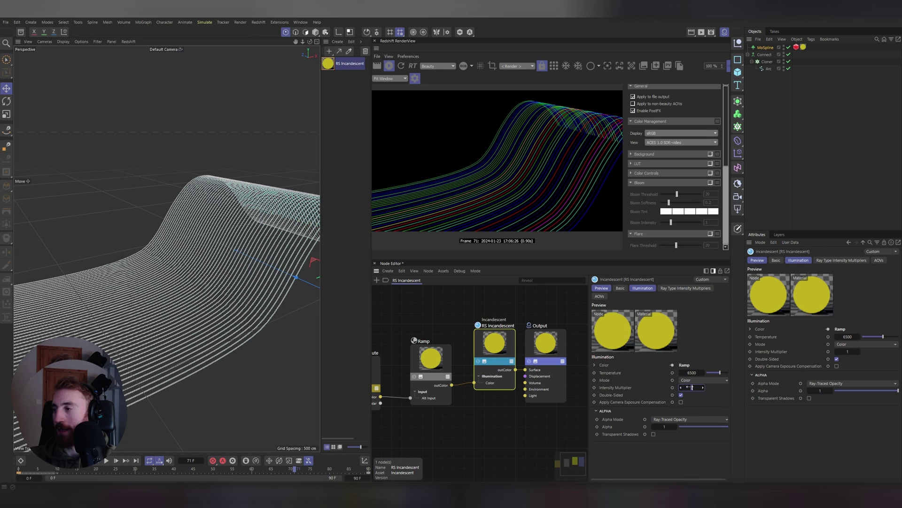
pyautogui.write('50')
pyautogui.press('Return')
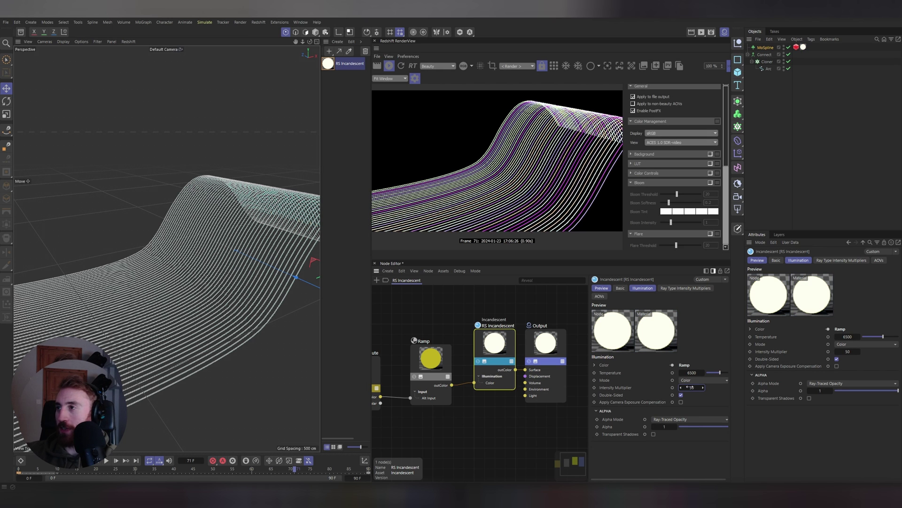
pyautogui.doubleClick(690, 387)
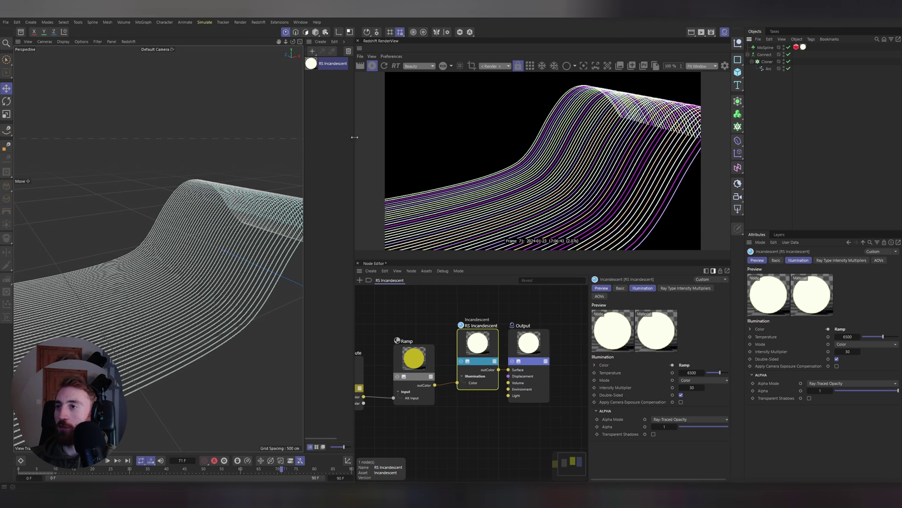
# Step: Widen the Redshift RenderView, show its display settings, and enable Bloom with a threshold of about 14
pyautogui.moveTo(355, 137); pyautogui.dragTo(289, 138)
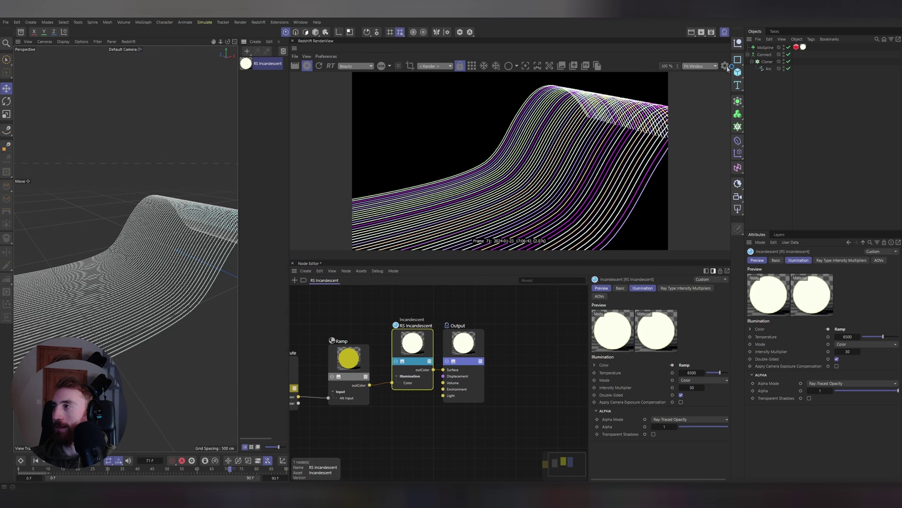
pyautogui.click(727, 67)
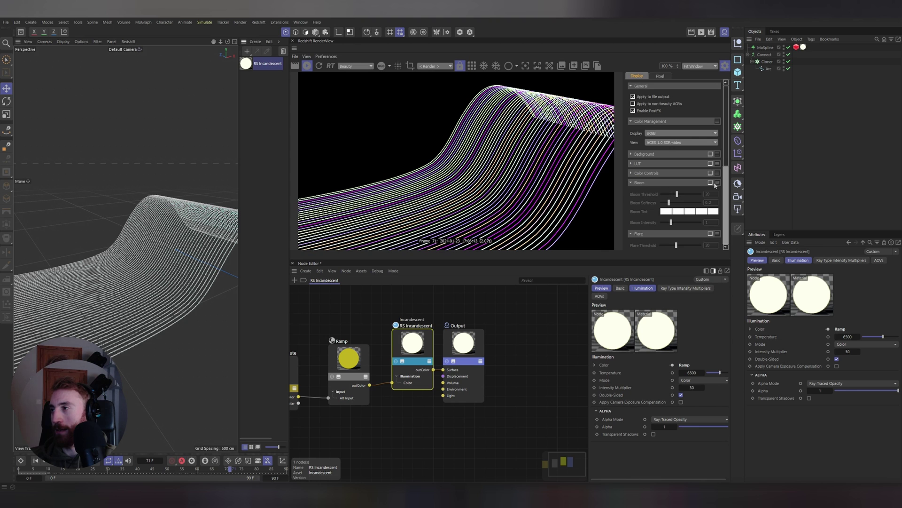
pyautogui.click(710, 182)
pyautogui.moveTo(678, 194); pyautogui.dragTo(673, 194)
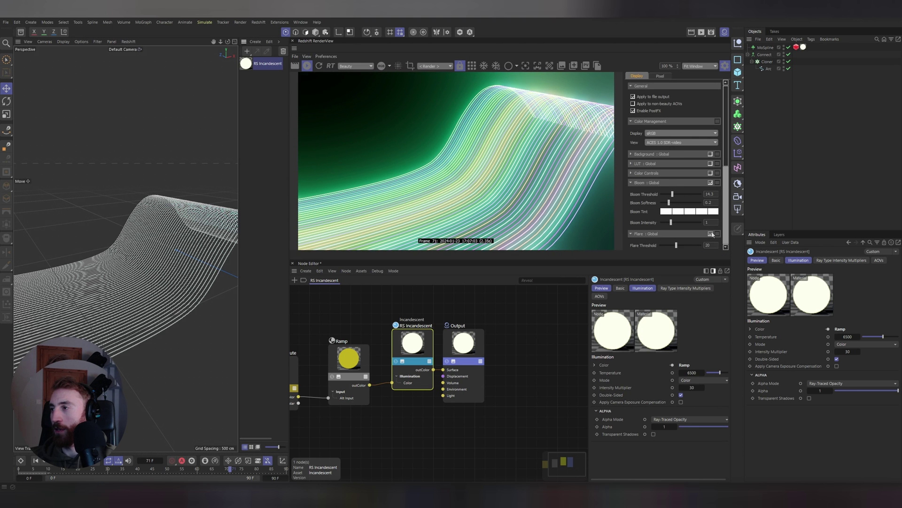
# Step: Try the Flare effect and turn it off, and enable Streak with a threshold of 7.8
pyautogui.moveTo(677, 246); pyautogui.dragTo(678, 245)
pyautogui.click(710, 234)
pyautogui.scroll(-2, 667, 222)
pyautogui.scroll(-3, 687, 212)
pyautogui.click(710, 225)
pyautogui.moveTo(678, 237); pyautogui.dragTo(668, 238)
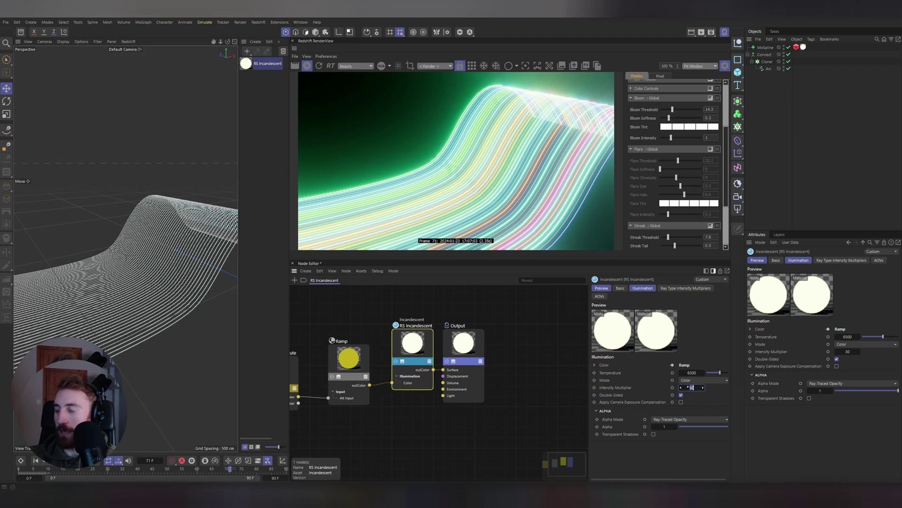
# Step: Try an Intensity Multiplier of 10 on the RS Incandescent node and settle on 20
pyautogui.write('10')
pyautogui.press('Return')
pyautogui.write('1')
pyautogui.moveTo(692, 388); pyautogui.dragTo(694, 387)
# Step: Set the curve Thickness in the MoSpline's Redshift Object tag to 0.5 and check the strands closer up
pyautogui.click(796, 47)
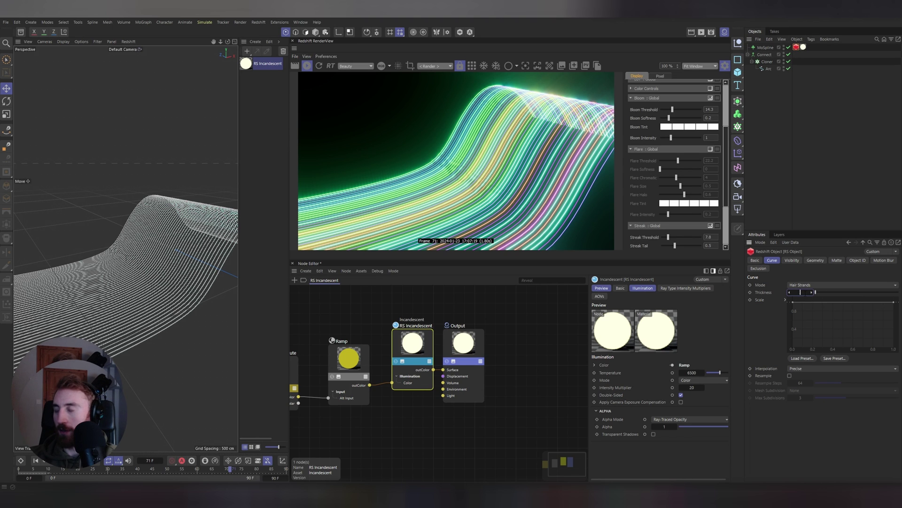
pyautogui.write('0.5')
pyautogui.press('Return')
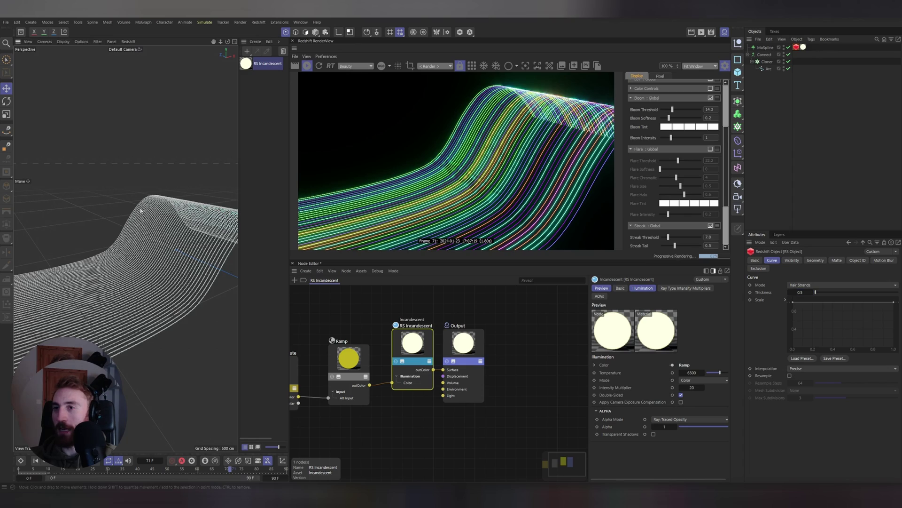
pyautogui.moveTo(141, 211)
pyautogui.keyDown('alt'); pyautogui.mouseDown()
pyautogui.moveTo(127, 191)
pyautogui.moveTo(134, 195)
pyautogui.mouseUp(); pyautogui.keyUp('alt')
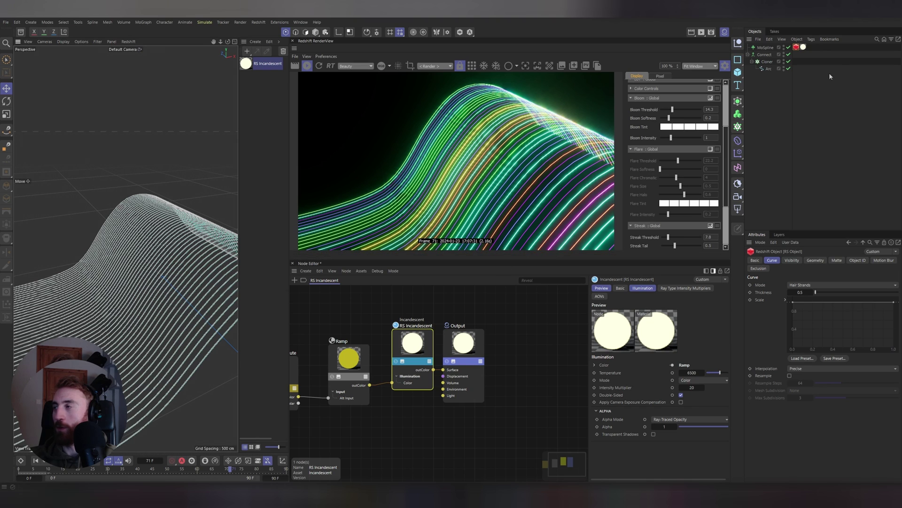
# Step: Set the Arc spline's uniform intermediate points Number to 32 and check the strands from further back
pyautogui.click(769, 69)
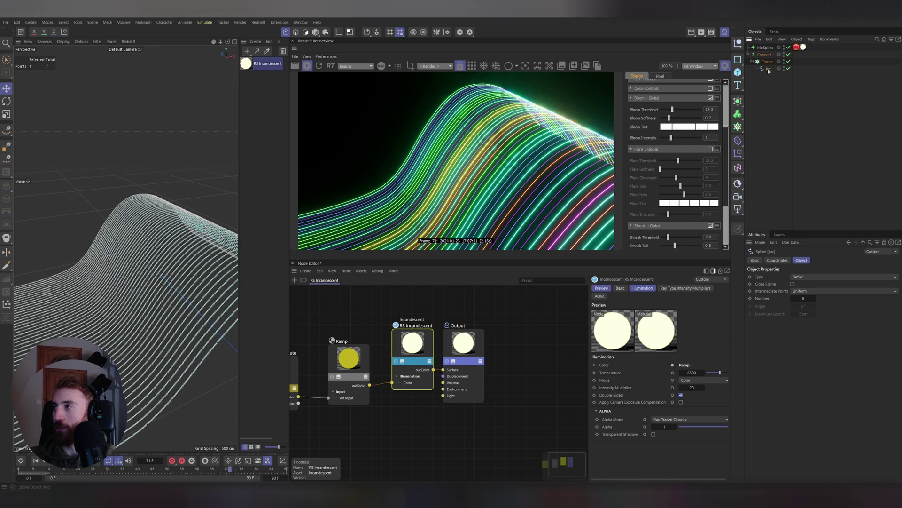
pyautogui.click(804, 298)
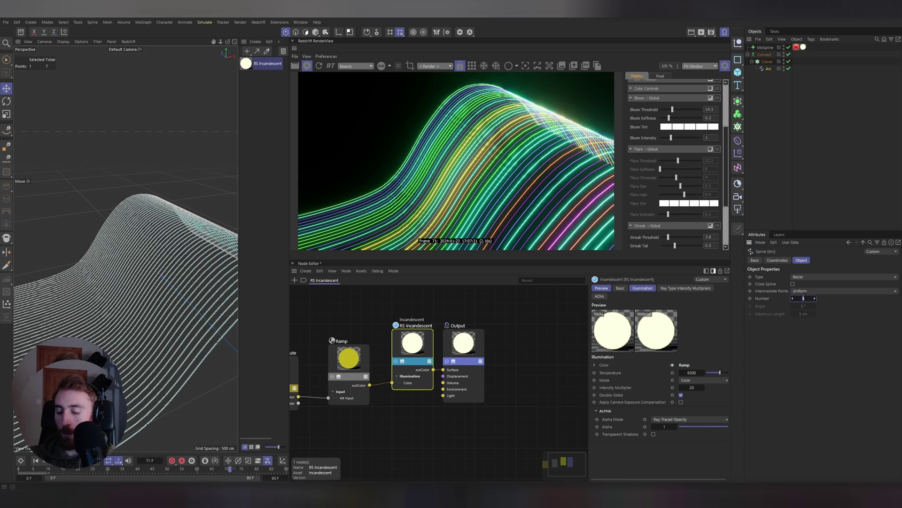
pyautogui.write('32')
pyautogui.press('Return')
pyautogui.keyDown('alt'); pyautogui.moveTo(160, 232); pyautogui.dragTo(190, 230); pyautogui.keyUp('alt')
# Step: Add a middle point to the Scale curve in the MoSpline's Redshift Object tag and lower both ends to zero, tapering the strands
pyautogui.click(796, 47)
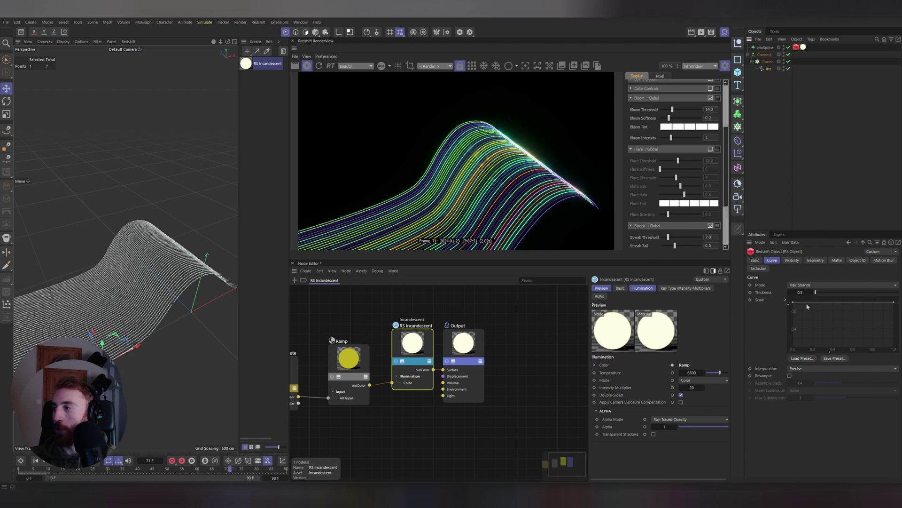
pyautogui.keyDown('ctrl'); pyautogui.click(835, 302); pyautogui.keyUp('ctrl')
pyautogui.moveTo(792, 302); pyautogui.dragTo(792, 361)
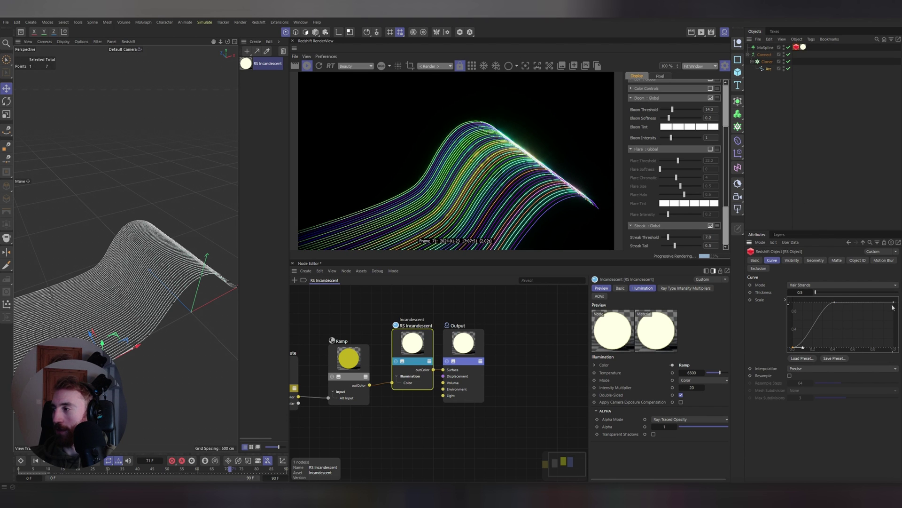
pyautogui.moveTo(893, 302); pyautogui.dragTo(894, 350)
pyautogui.moveTo(834, 302)
pyautogui.mouseDown()
pyautogui.moveTo(846, 305)
pyautogui.moveTo(830, 302)
pyautogui.mouseUp()
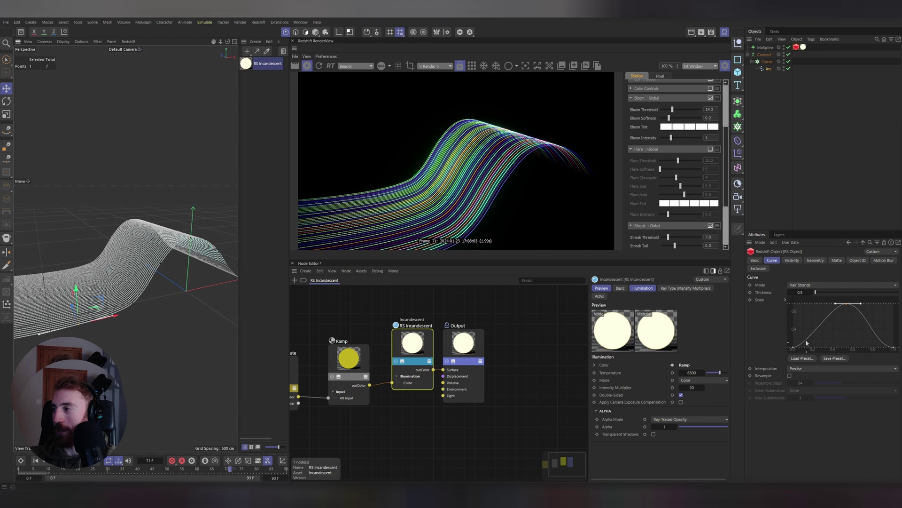
# Step: Refine the Scale curve's taper by shifting its peak slightly toward the start and adjusting the end points for a softer falloff
pyautogui.moveTo(793, 348); pyautogui.dragTo(773, 356)
pyautogui.moveTo(843, 304); pyautogui.dragTo(837, 305)
pyautogui.click(894, 348)
pyautogui.moveTo(895, 348); pyautogui.dragTo(863, 348)
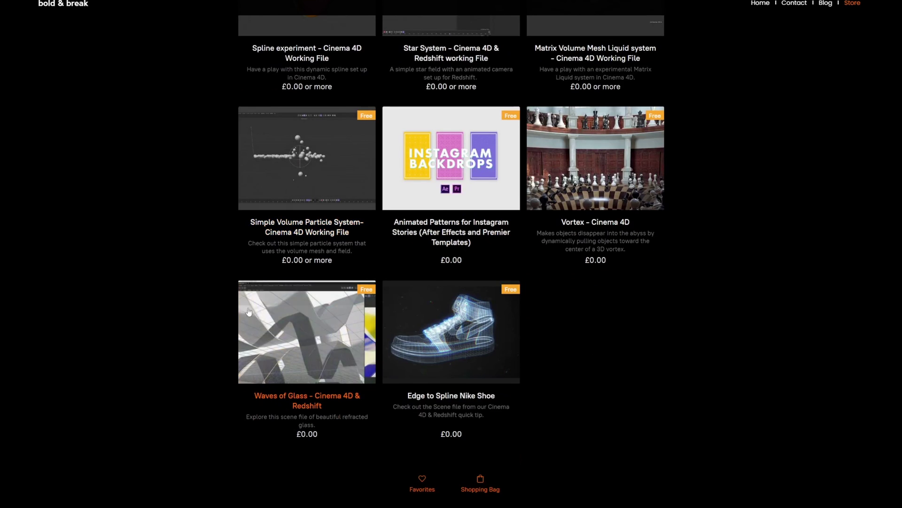
# Step: View the Edge to Spline Nike Shoe product page in the bold & break web store and return to the store overview
pyautogui.click(442, 325)
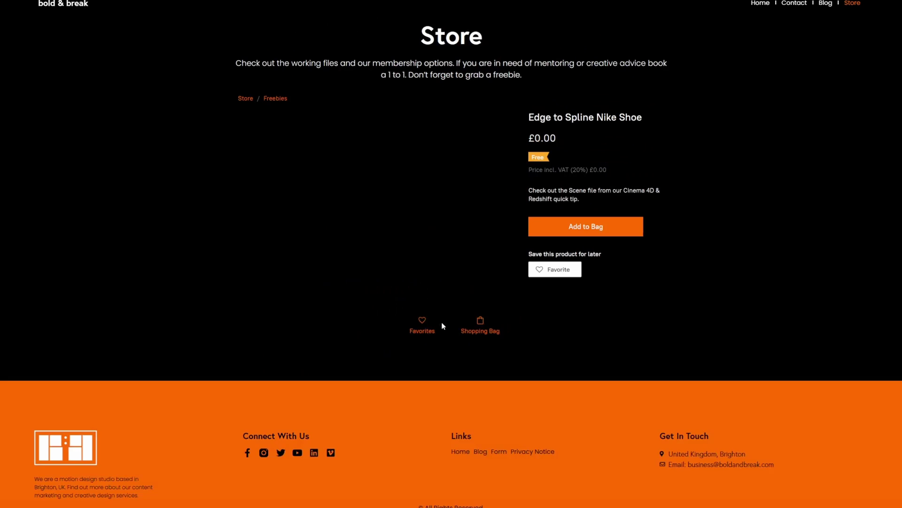
pyautogui.click(245, 98)
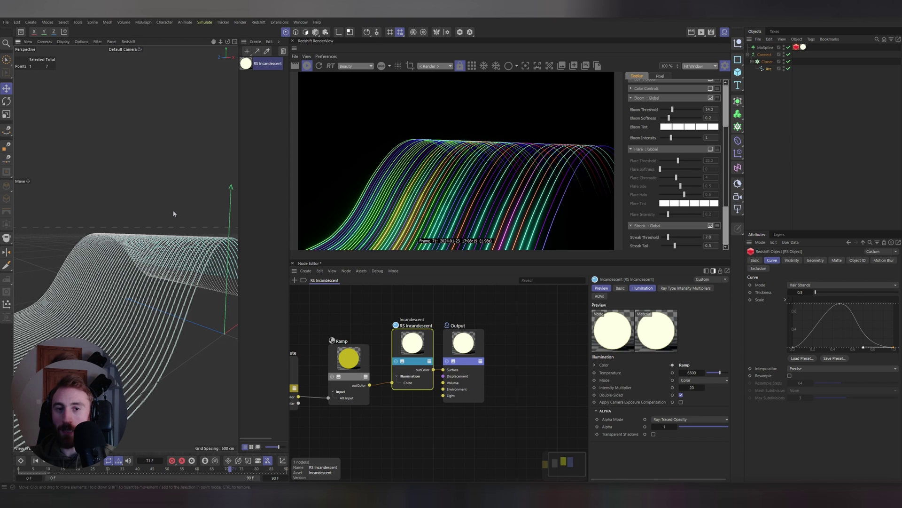